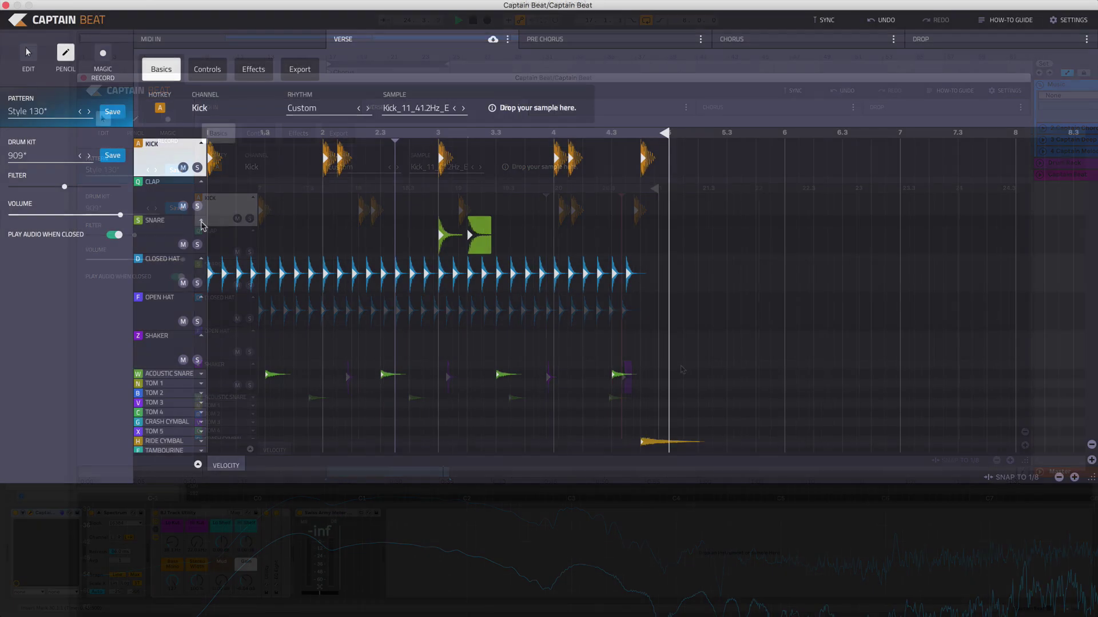
# Pencil in a four-hit snare roll just after beat 1, glancing at the grid snap choices.
pyautogui.click(239, 239)
pyautogui.click(256, 239)
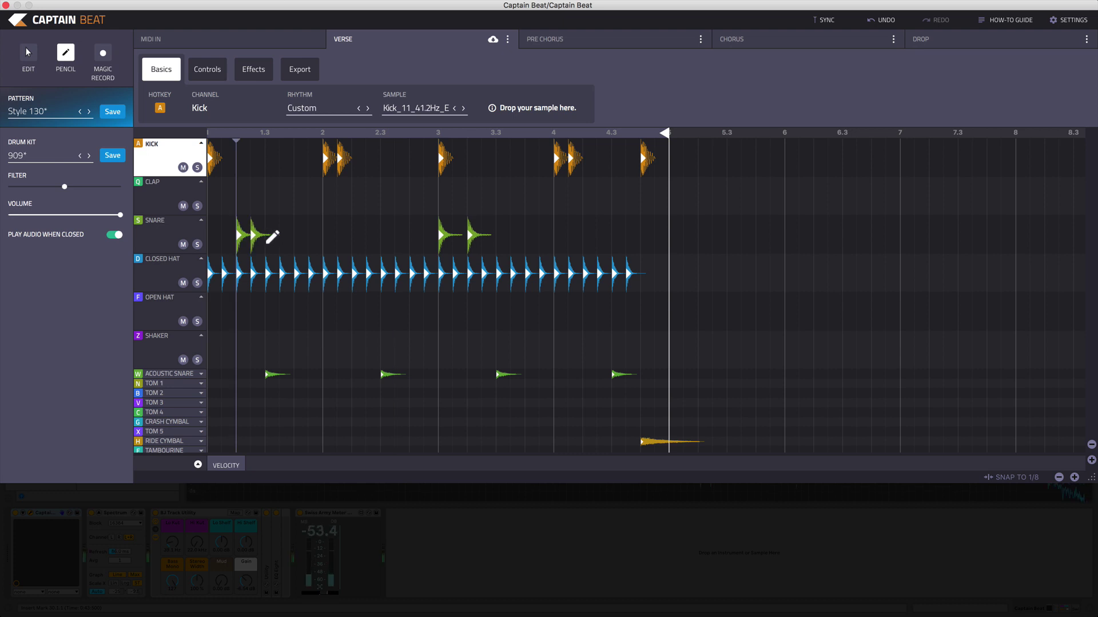
pyautogui.click(268, 240)
pyautogui.click(283, 241)
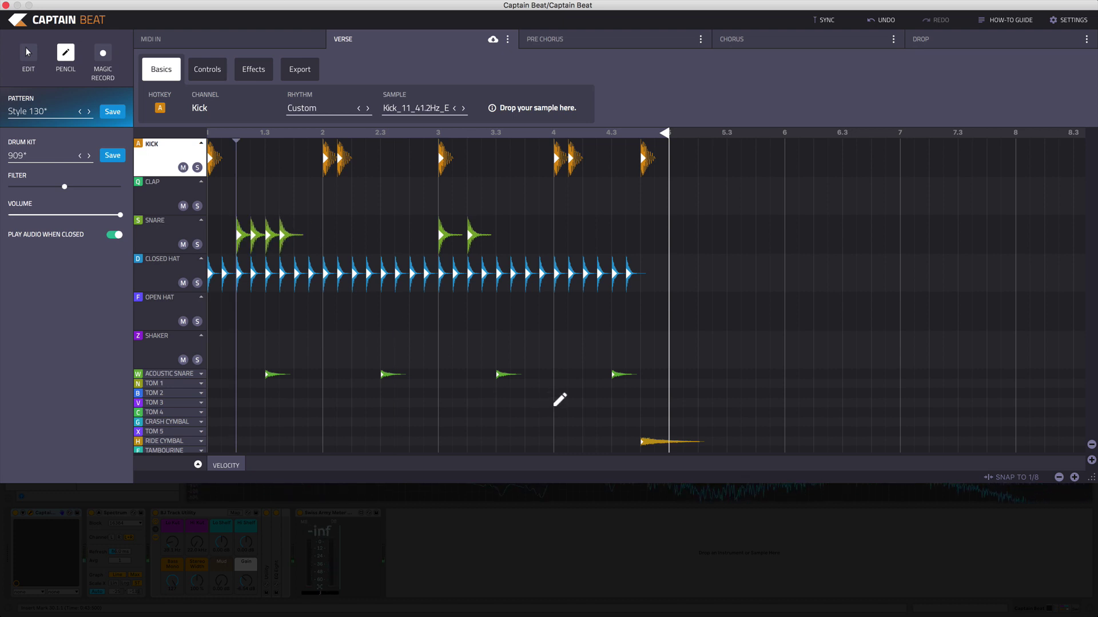
pyautogui.click(1021, 479)
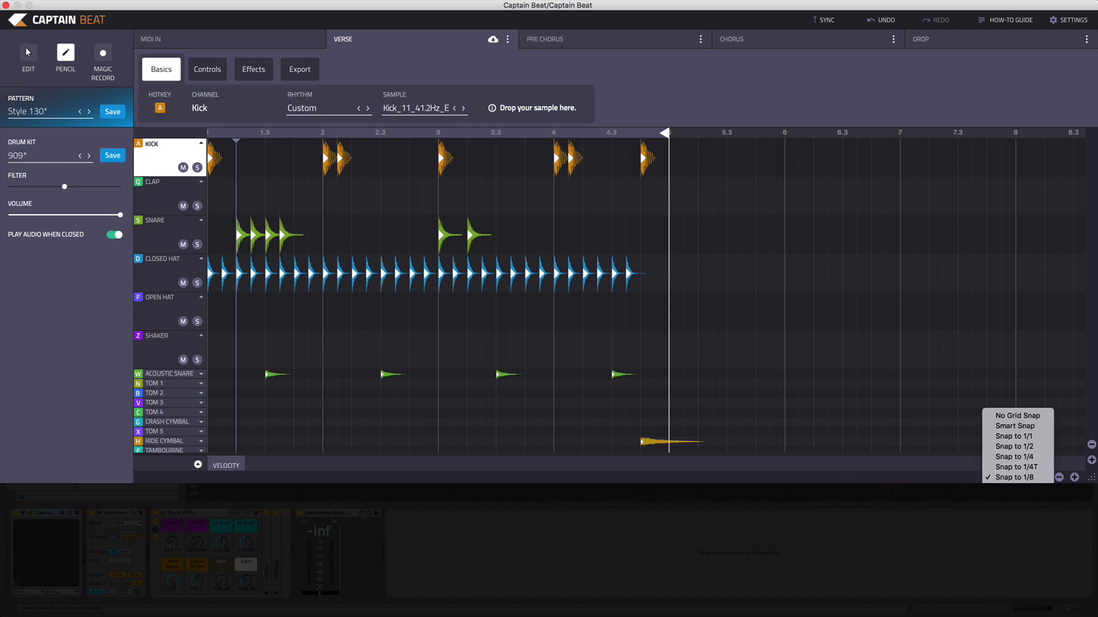
pyautogui.press('Escape')
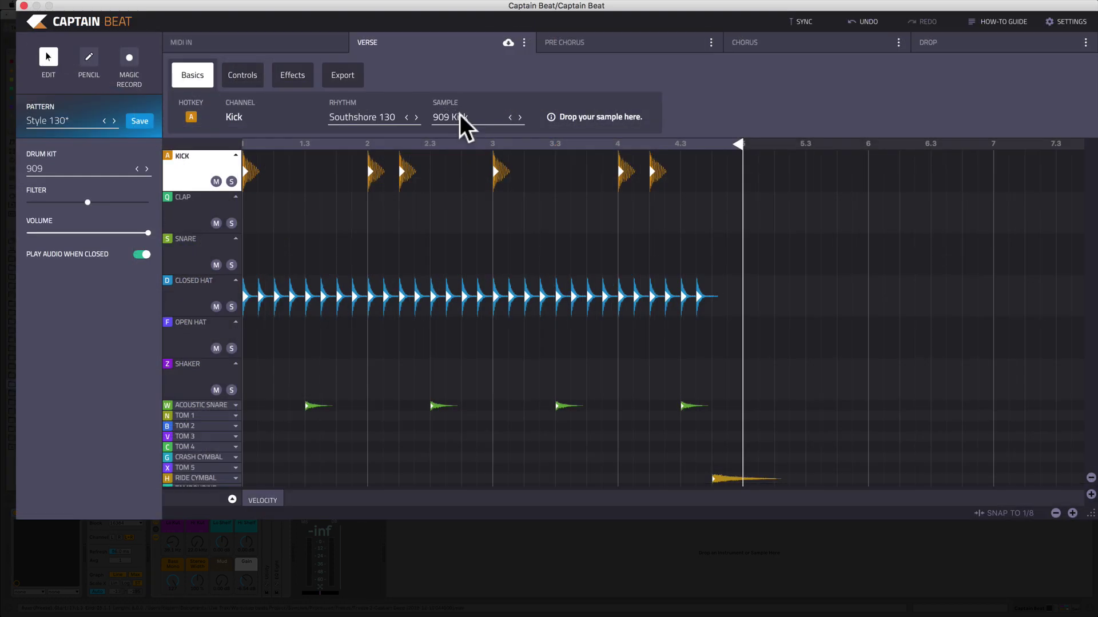
# Switch the kick sound to 411 Kick, audition the pattern, and browse the pattern library.
pyautogui.click(460, 117)
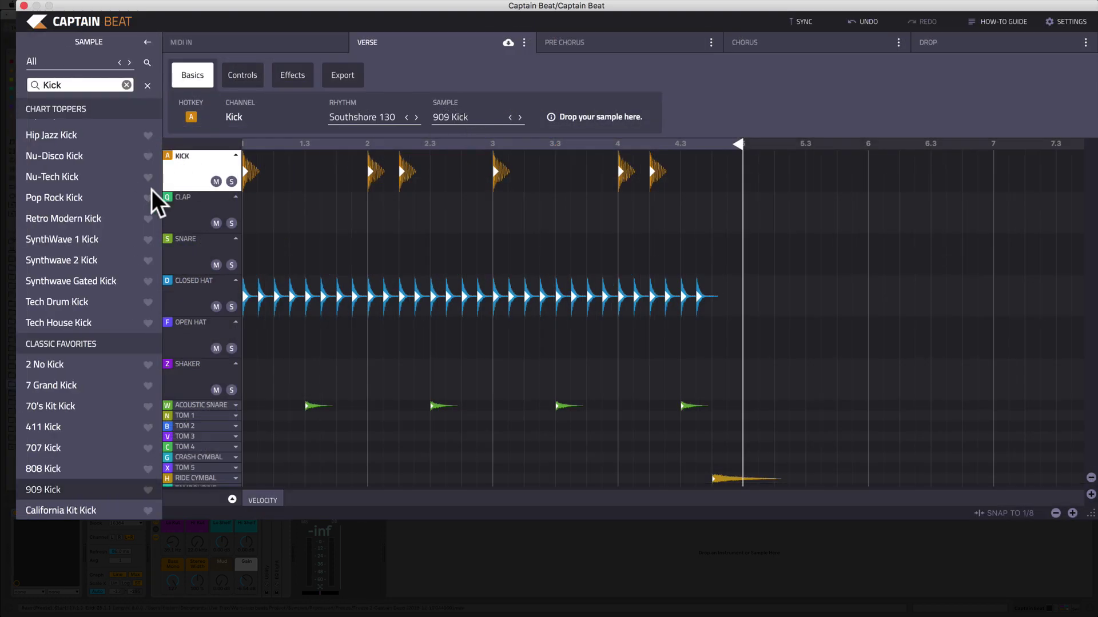
pyautogui.scroll(-5, 111, 233)
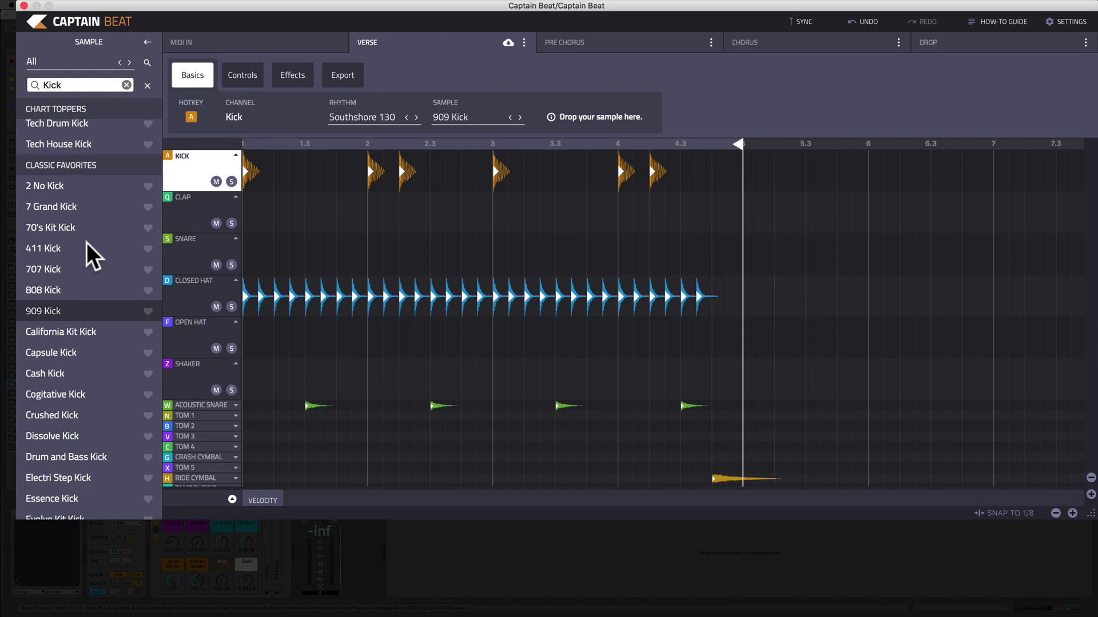
pyautogui.click(71, 245)
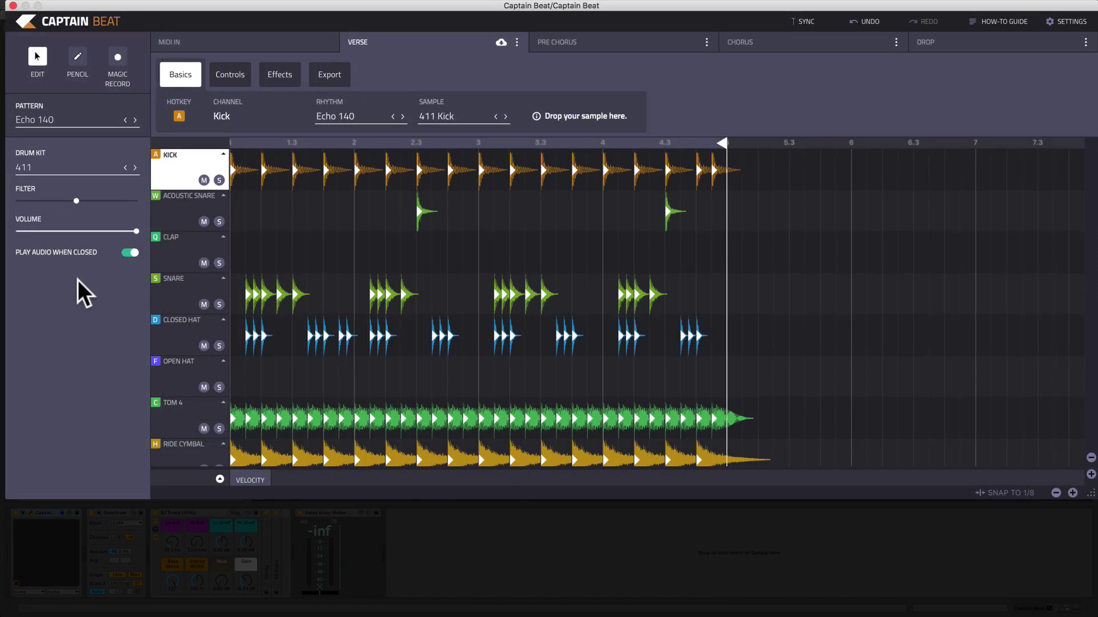
pyautogui.press('space')
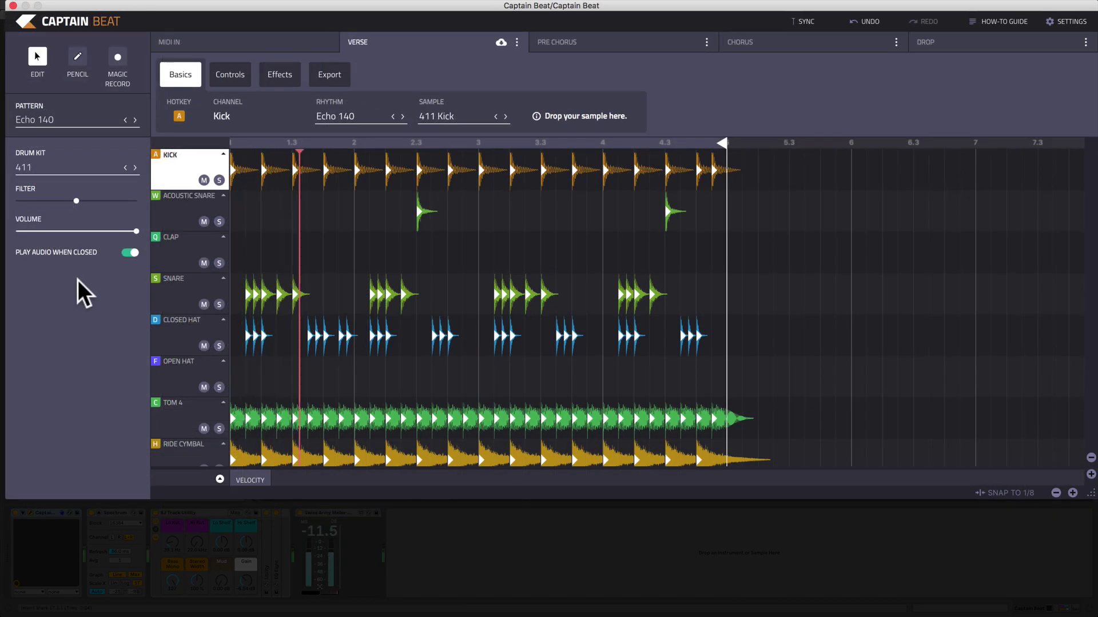
pyautogui.press('space')
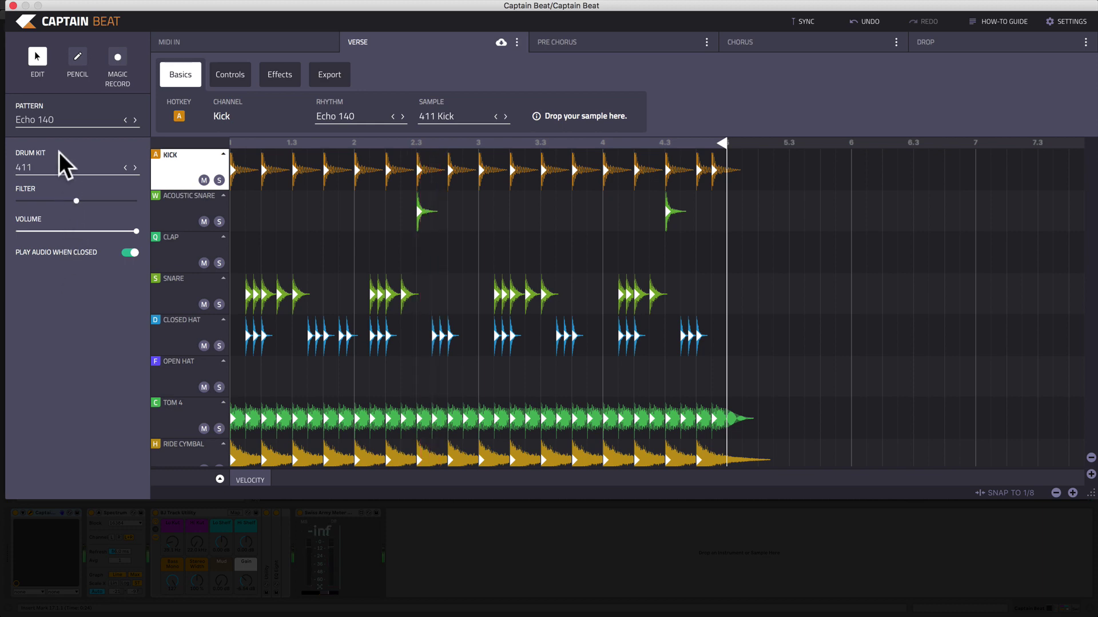
pyautogui.click(69, 118)
pyautogui.scroll(-2, 73, 313)
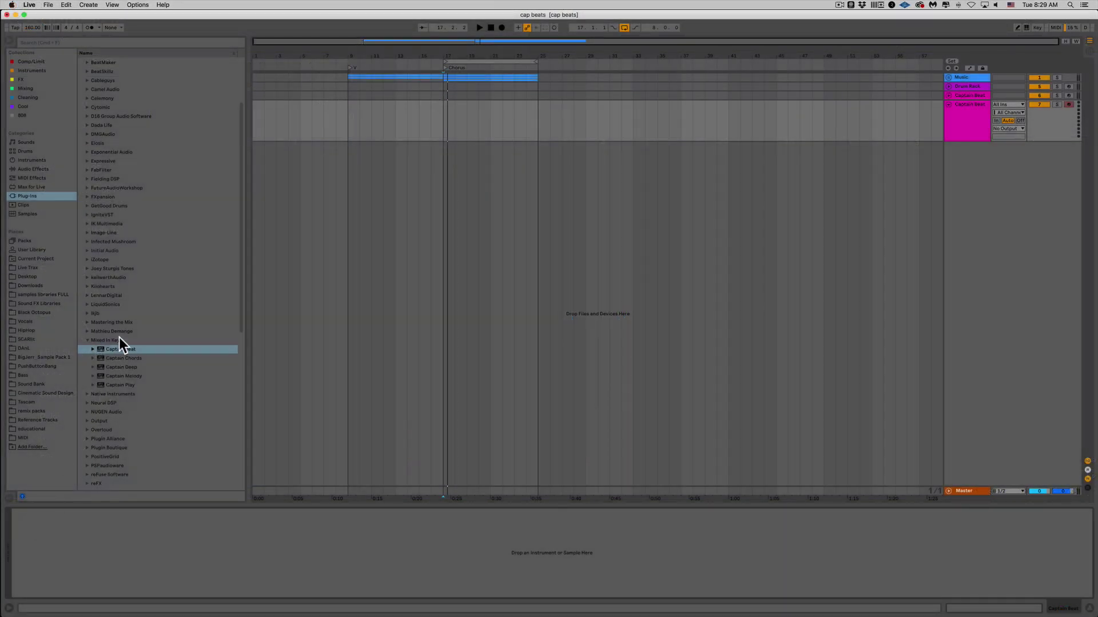
# Load Captain Beat onto a new Live track, then raise and enlarge its window to show more drum rows.
pyautogui.moveTo(118, 348); pyautogui.dragTo(471, 148)
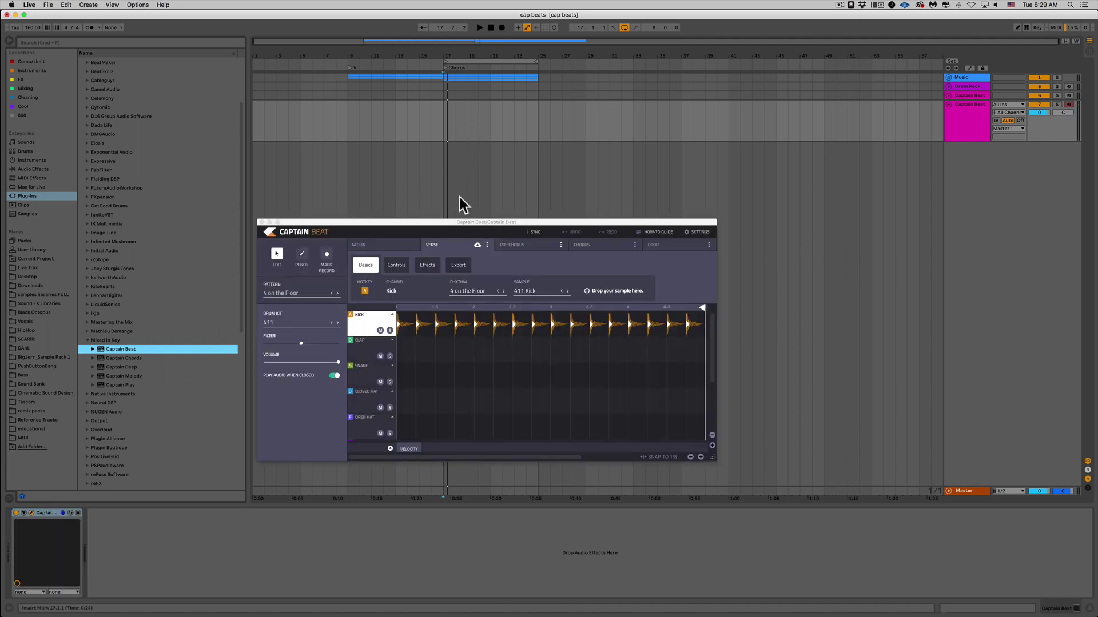
pyautogui.moveTo(459, 223); pyautogui.dragTo(454, 144)
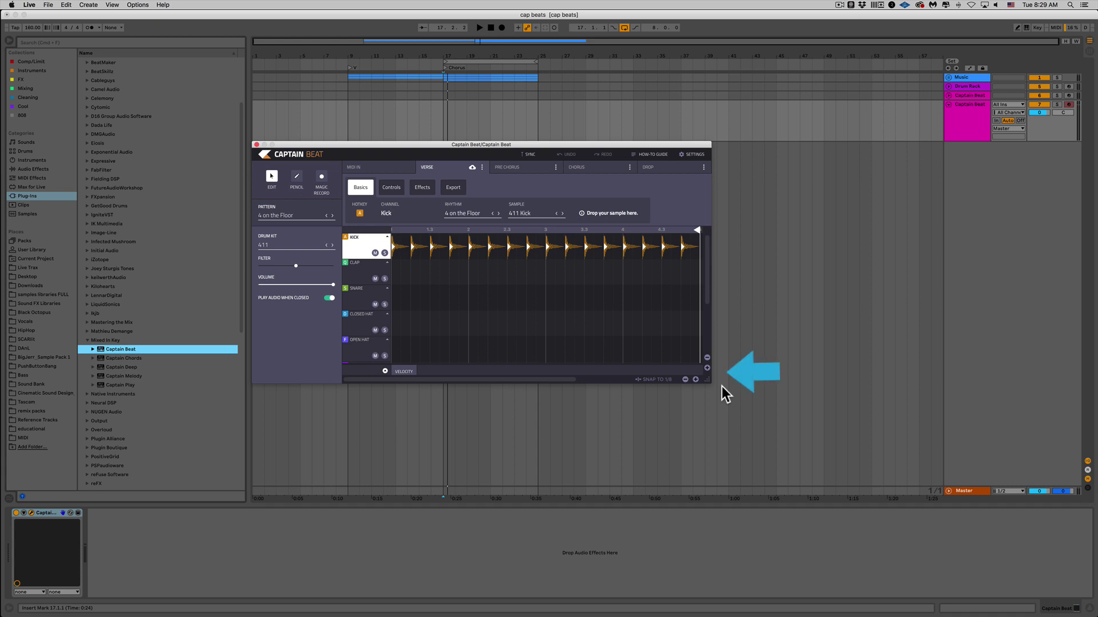
pyautogui.moveTo(708, 380); pyautogui.dragTo(797, 514)
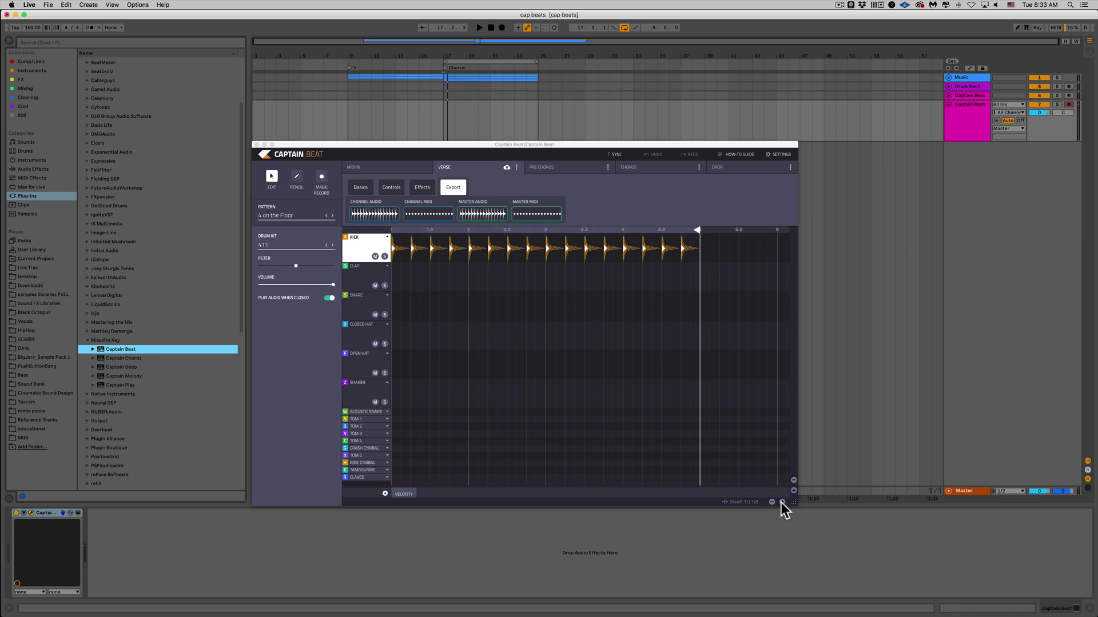
pyautogui.click(781, 503)
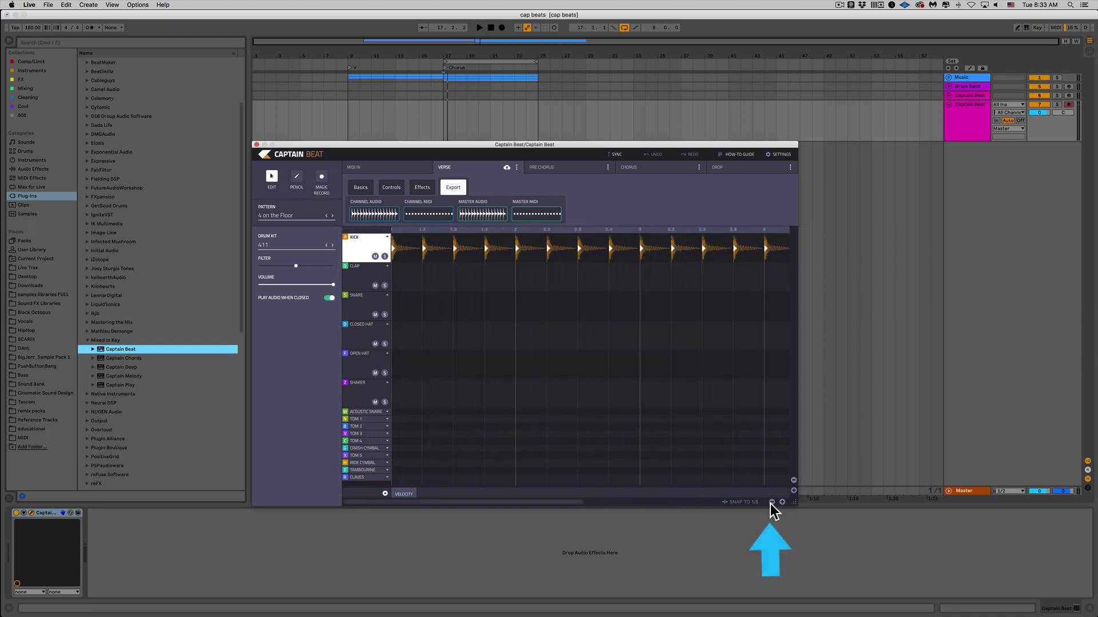
pyautogui.click(771, 502)
pyautogui.click(771, 503)
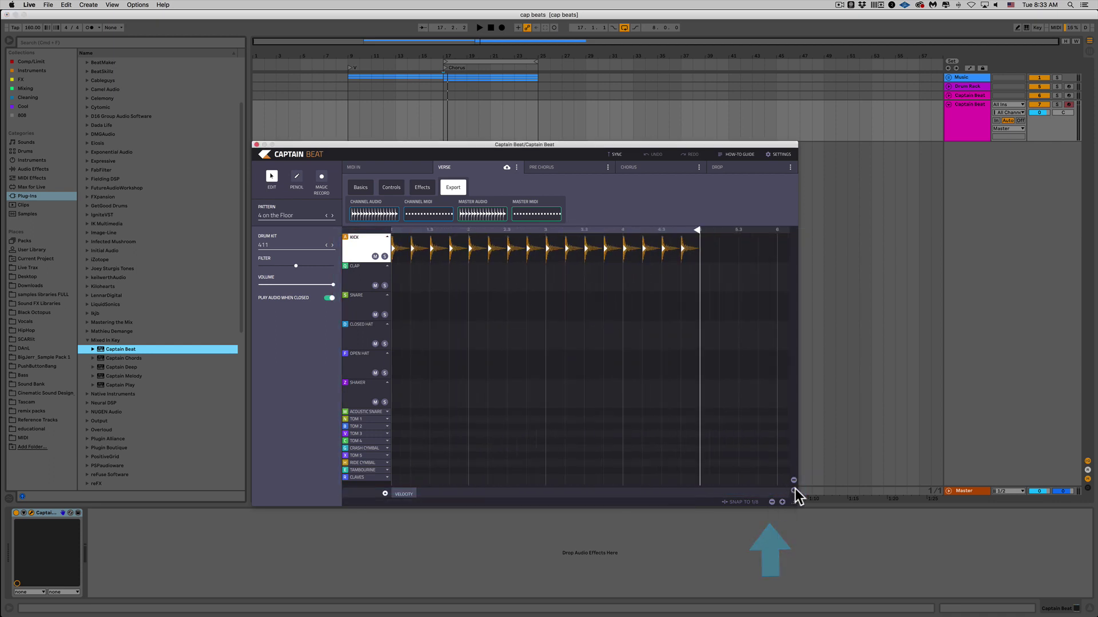
pyautogui.click(794, 490)
pyautogui.click(795, 490)
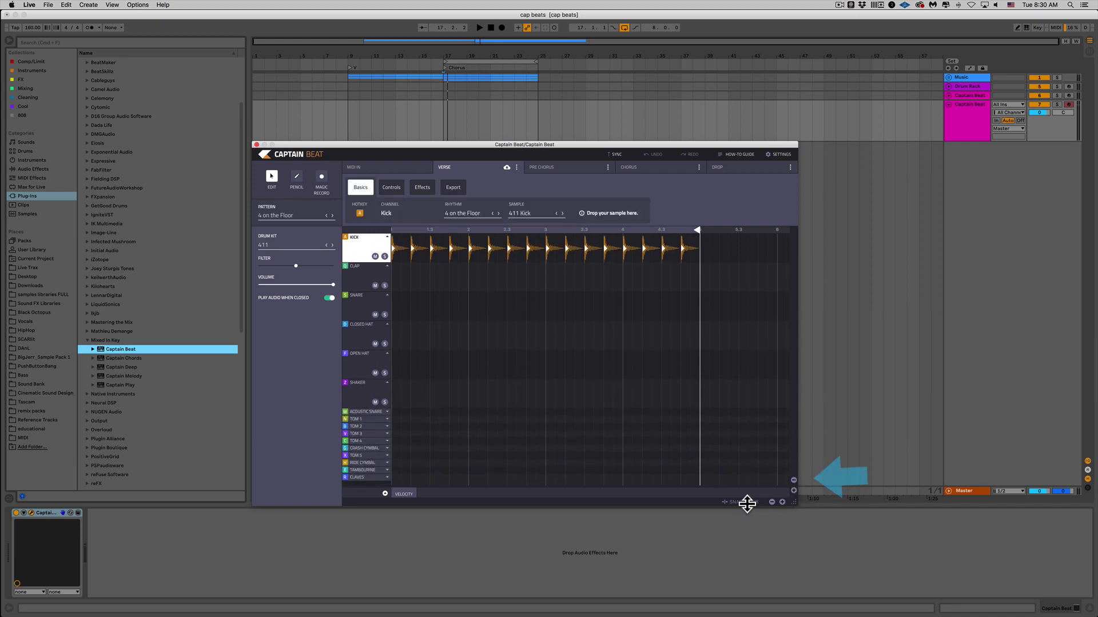
pyautogui.click(743, 502)
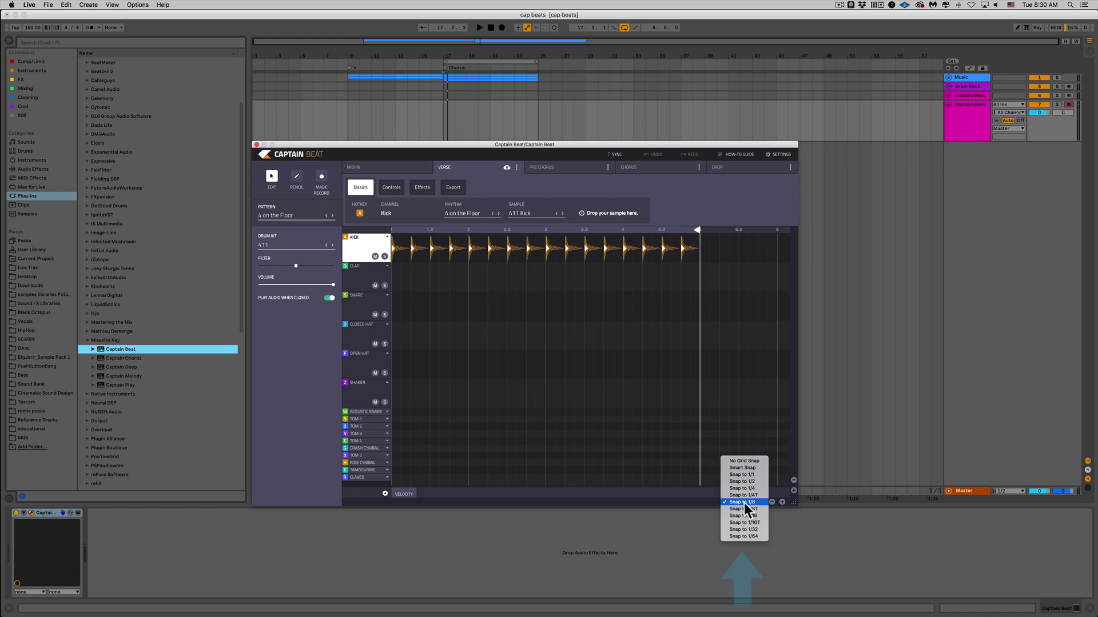
pyautogui.click(702, 499)
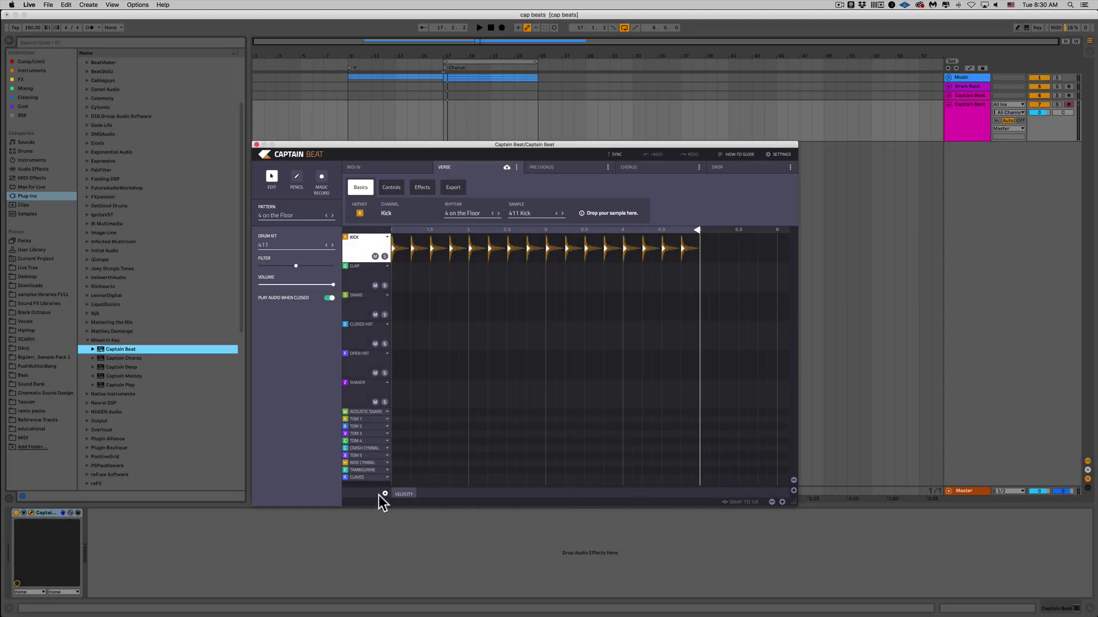
# Toggle the velocity lane, then step through Controls and Effects to the Export options.
pyautogui.click(384, 494)
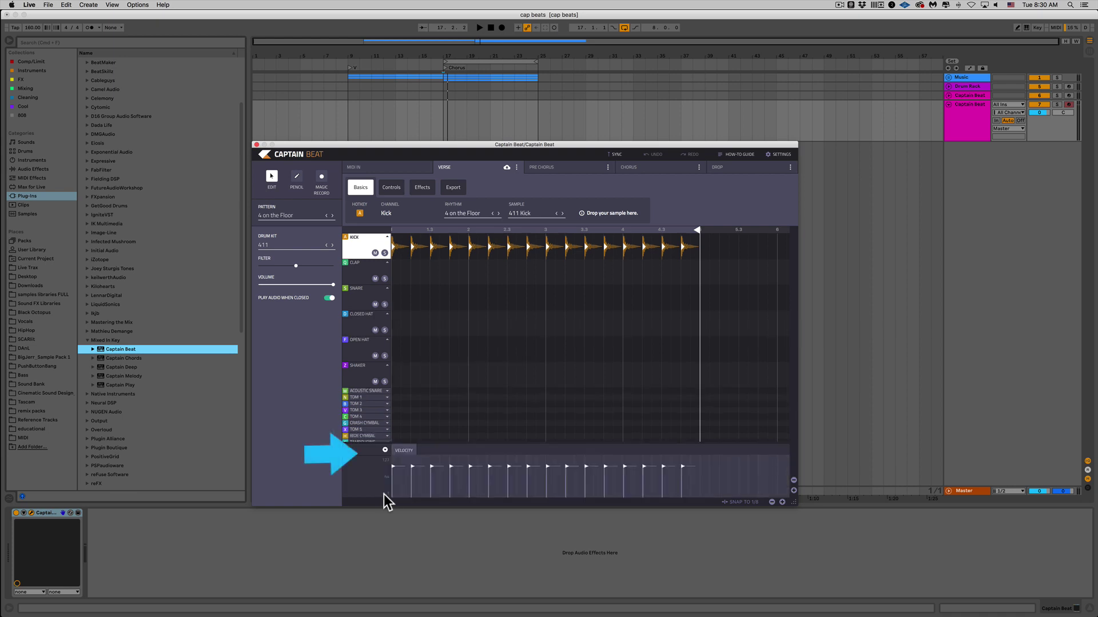
pyautogui.click(386, 451)
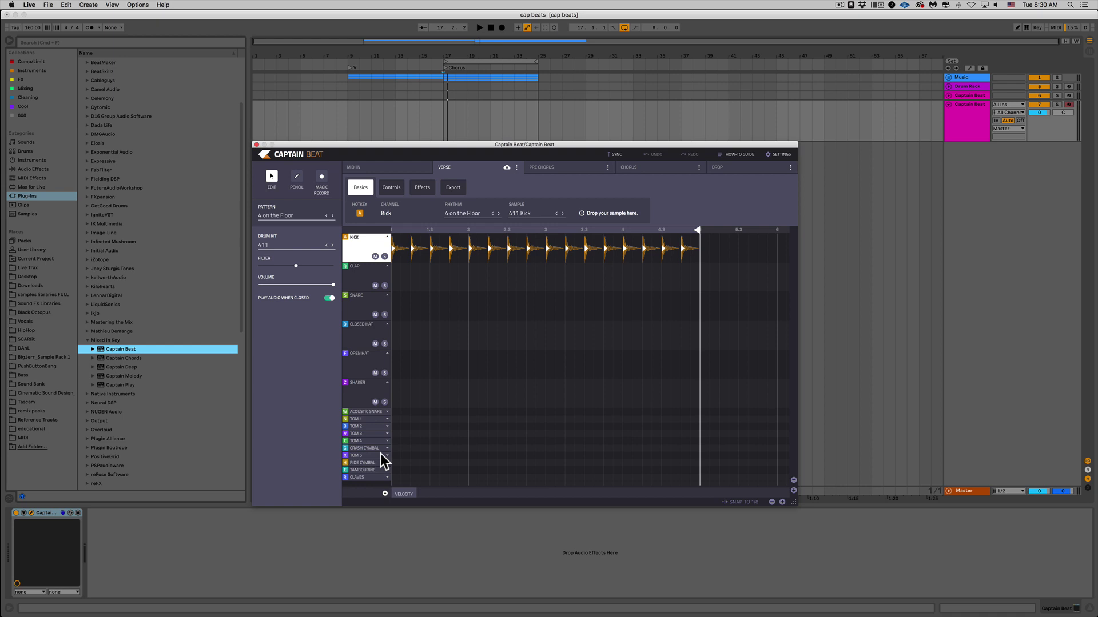
pyautogui.click(397, 186)
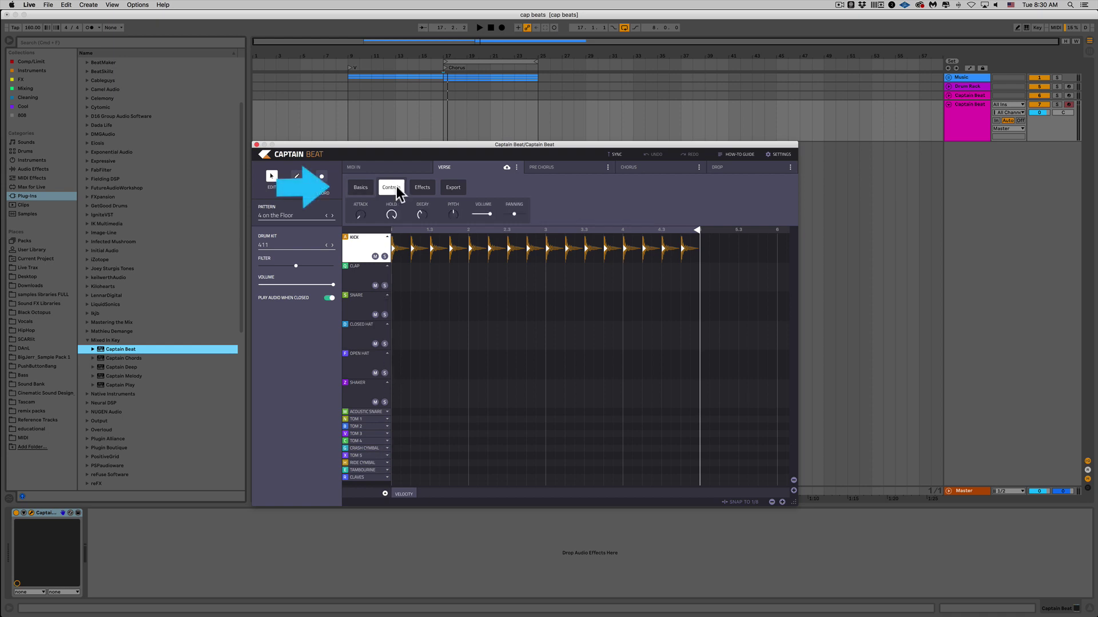
pyautogui.click(434, 182)
pyautogui.click(453, 186)
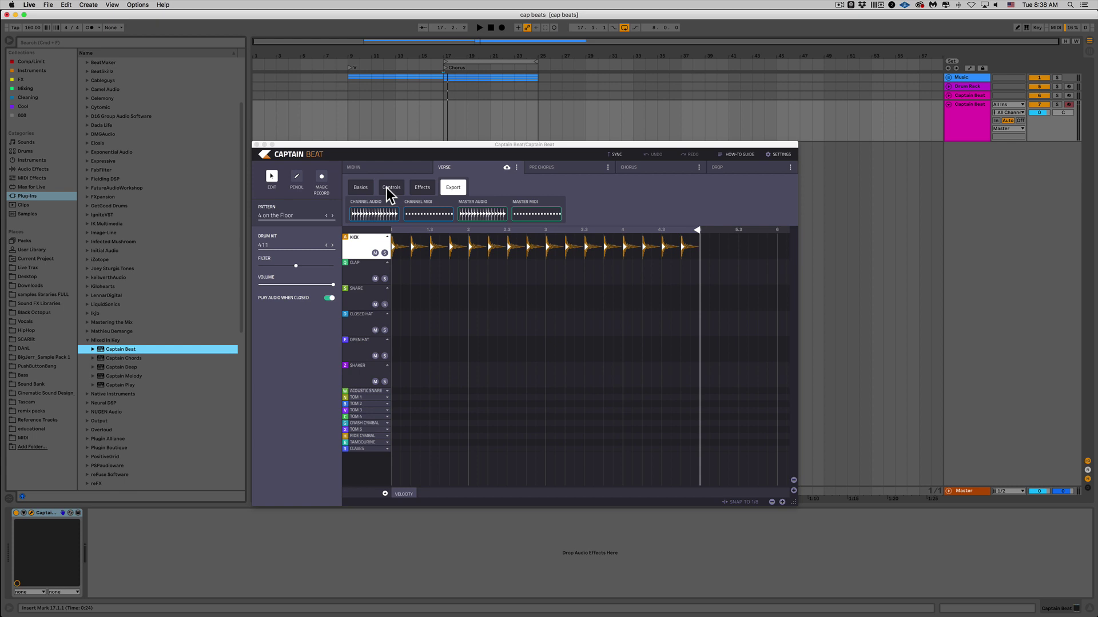
pyautogui.click(291, 213)
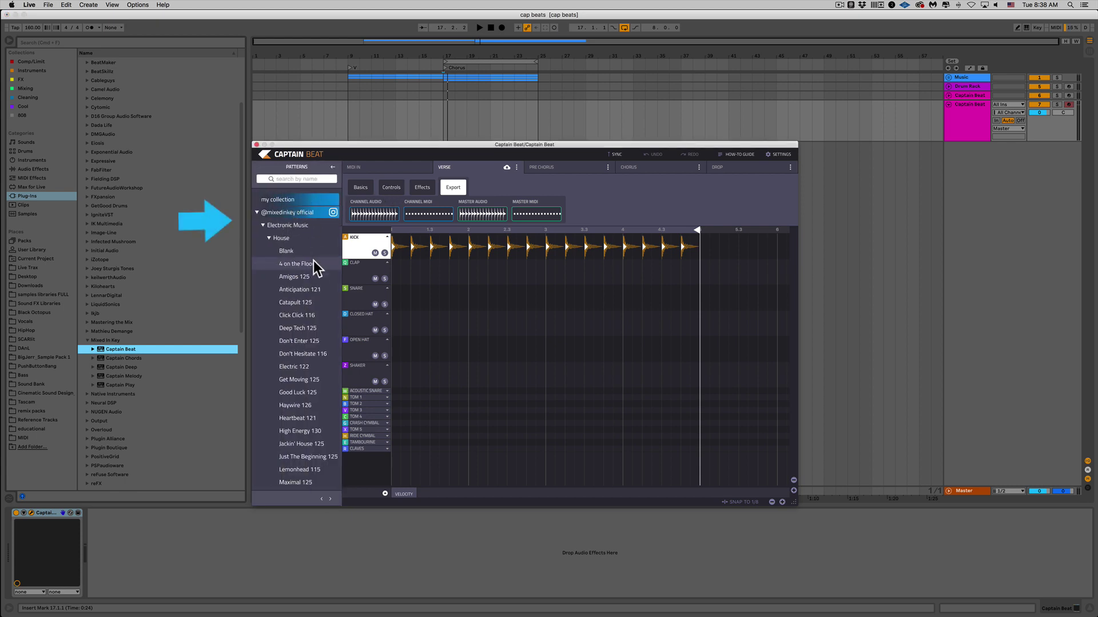
pyautogui.click(257, 212)
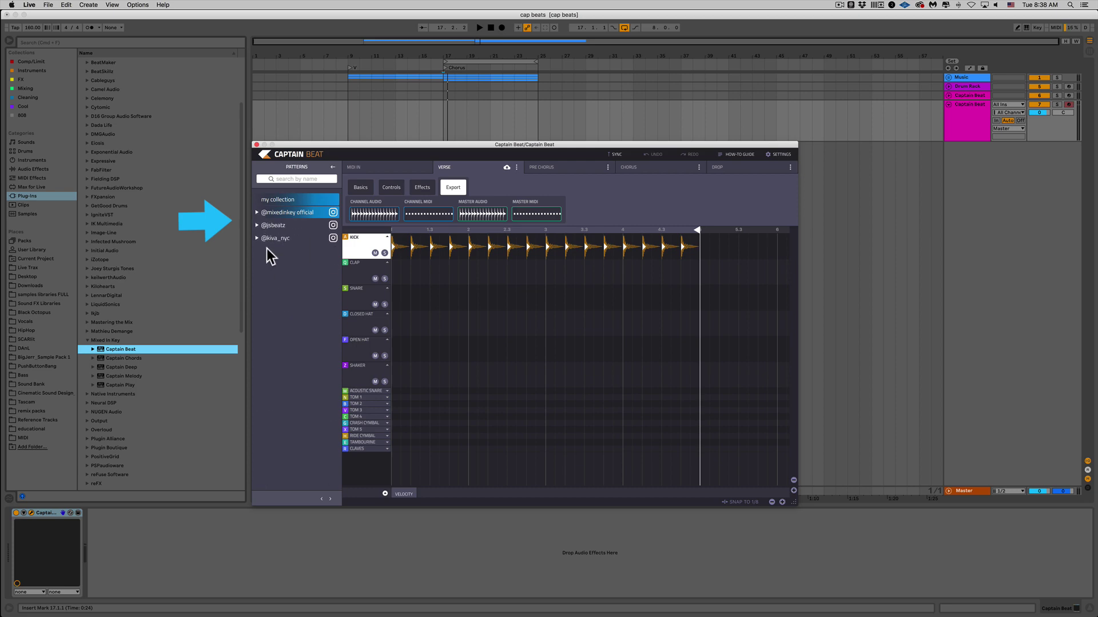
pyautogui.click(332, 167)
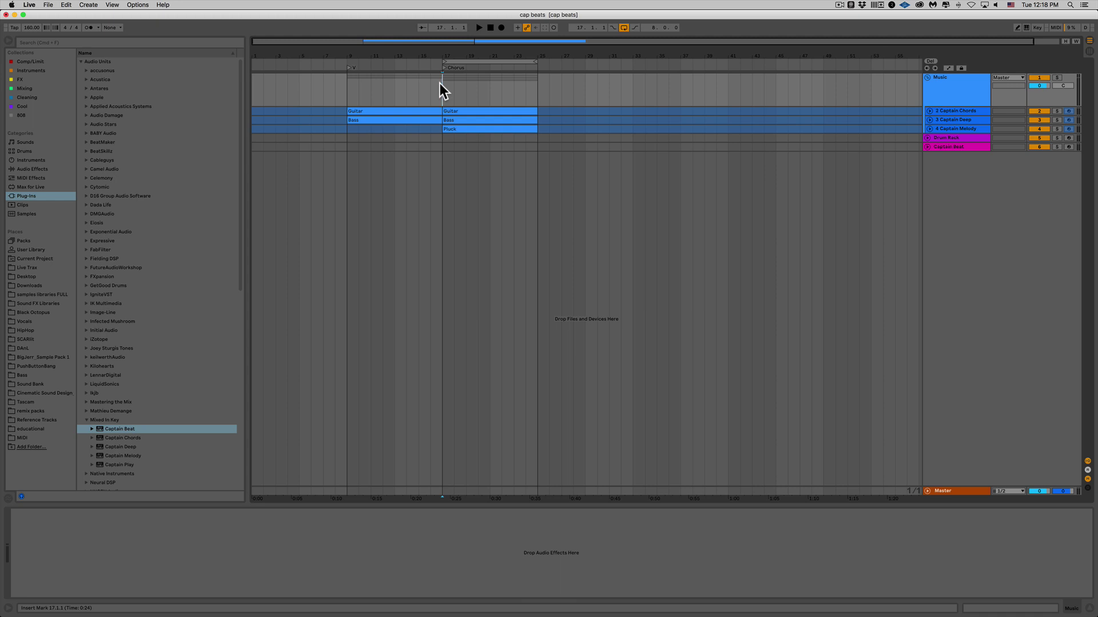
# Play the arrangement, toggle looping off and back on, and reopen the Captain Beat plugin window.
pyautogui.press('space')
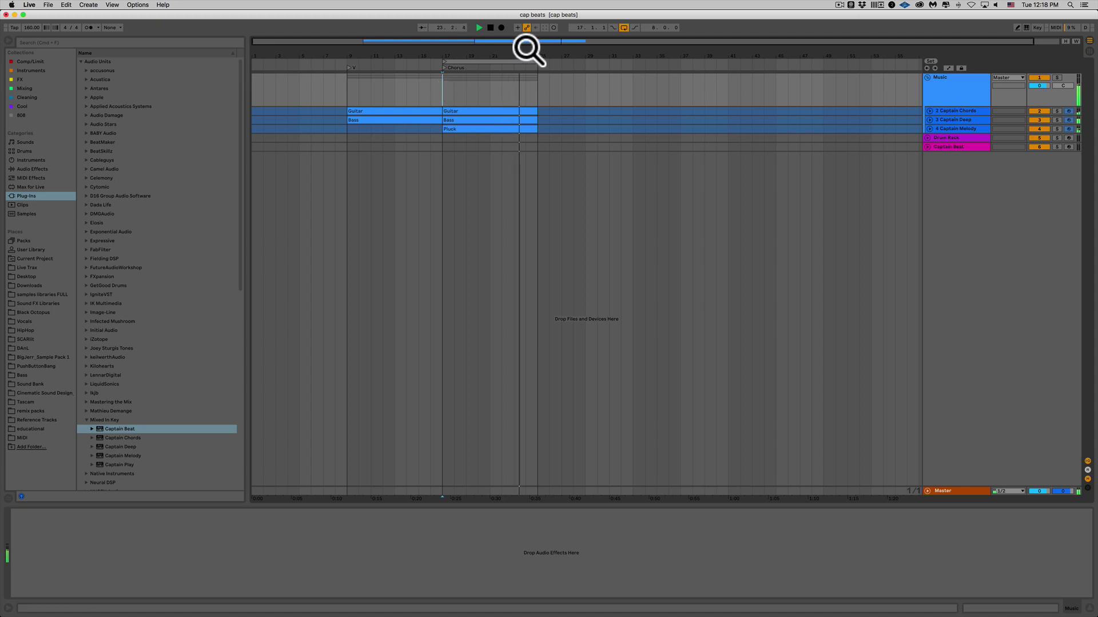
pyautogui.click(623, 29)
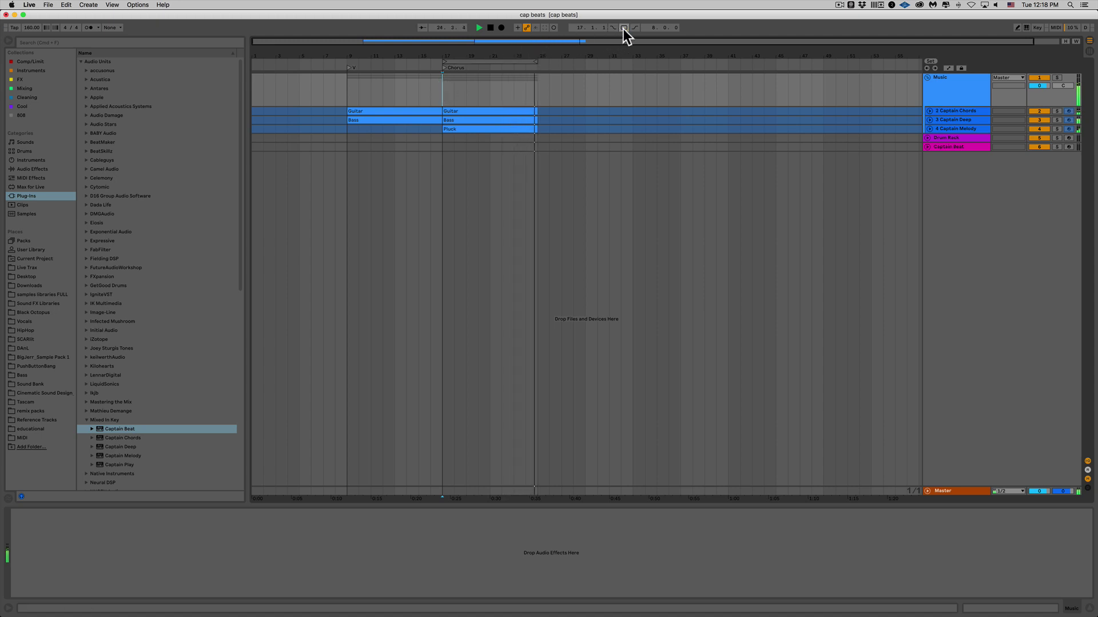
pyautogui.click(623, 28)
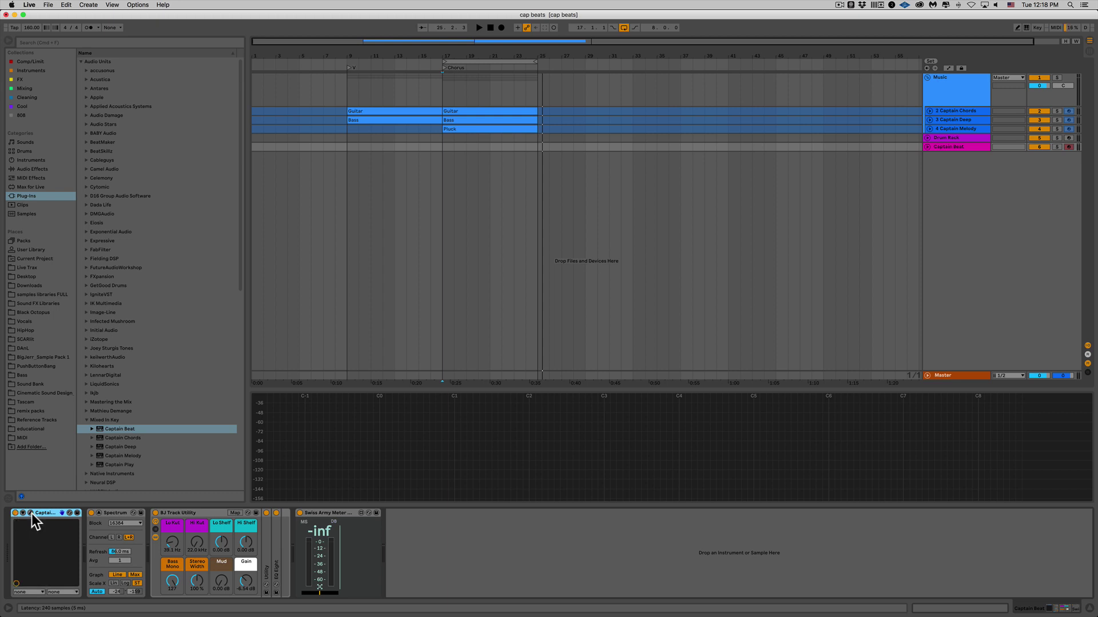
pyautogui.click(32, 514)
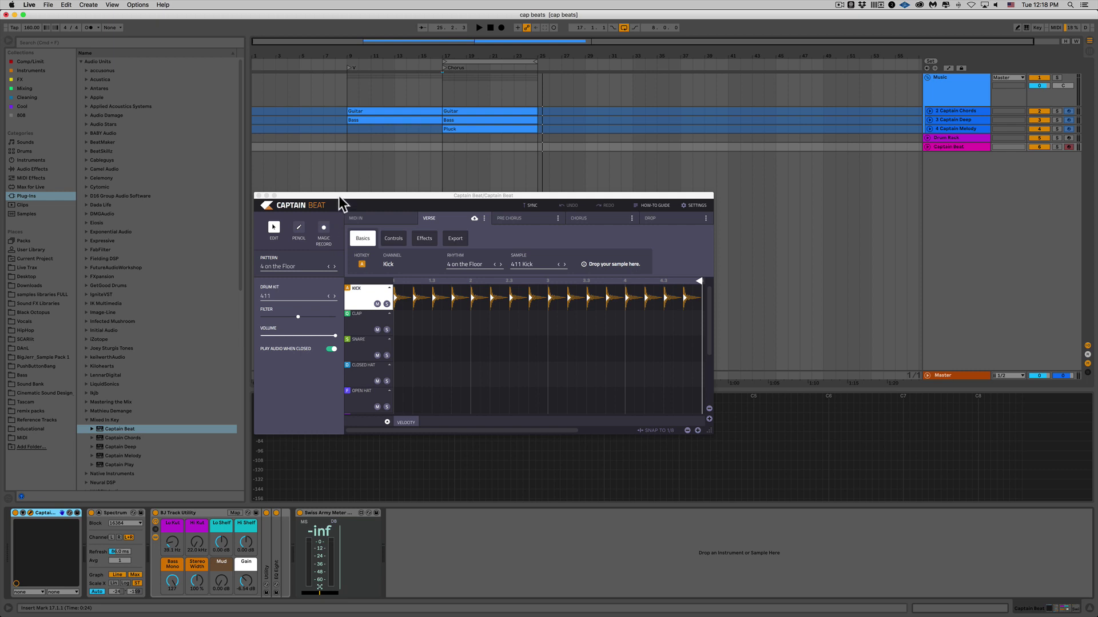
# Move the Captain Beat window near the top and stretch it to reveal the Shaker row.
pyautogui.moveTo(339, 196); pyautogui.dragTo(336, 75)
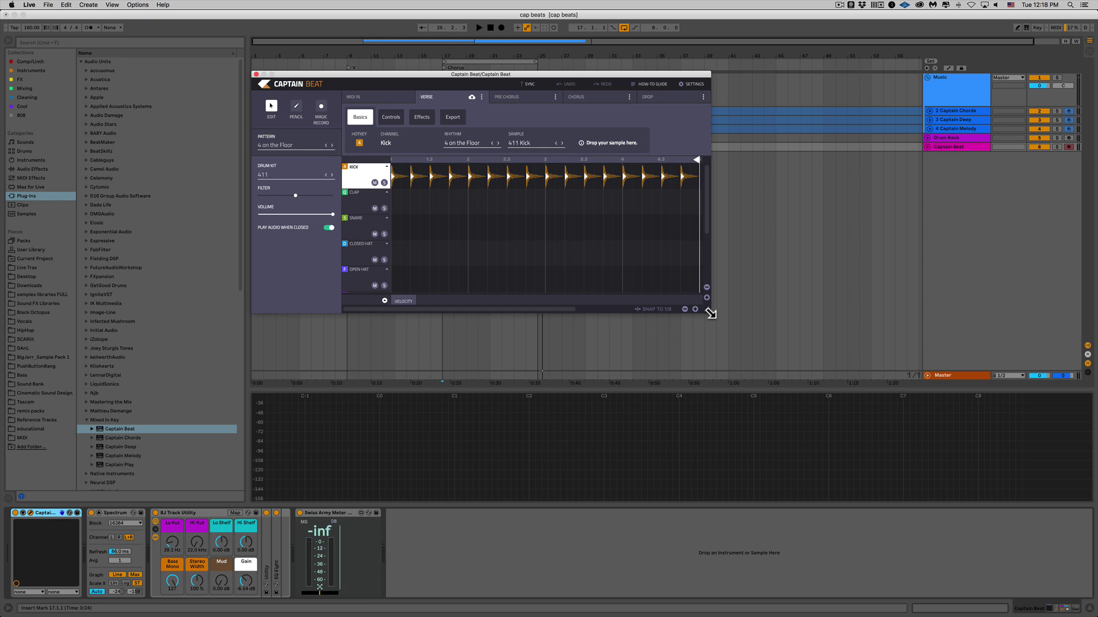
pyautogui.moveTo(708, 309); pyautogui.dragTo(929, 388)
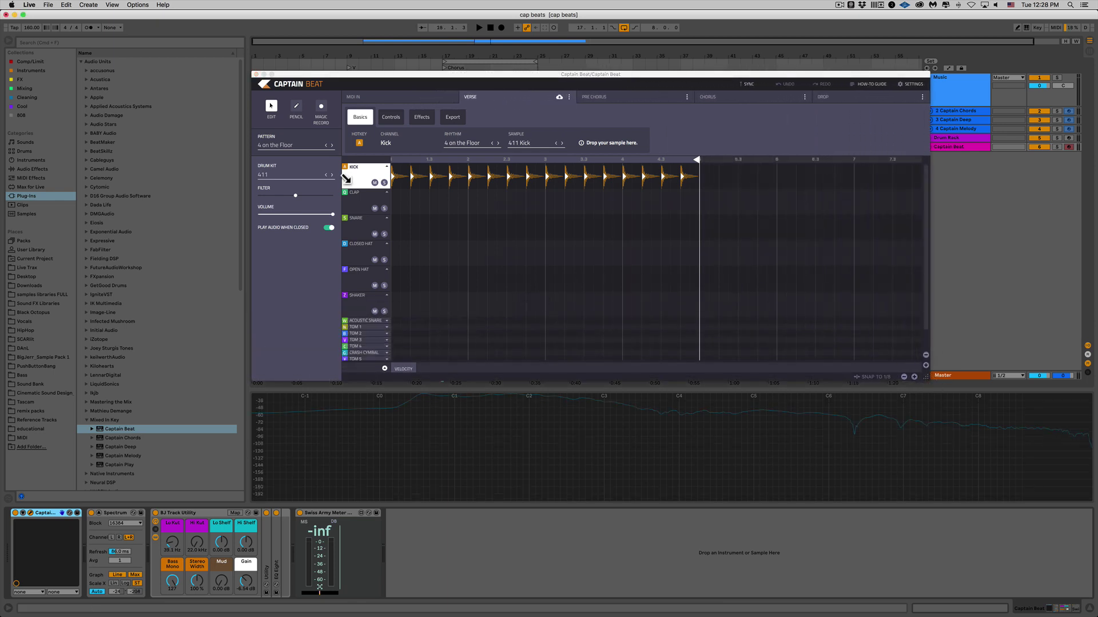
# Open the Dub pattern folder, load Echo 140, and audition it.
pyautogui.click(272, 145)
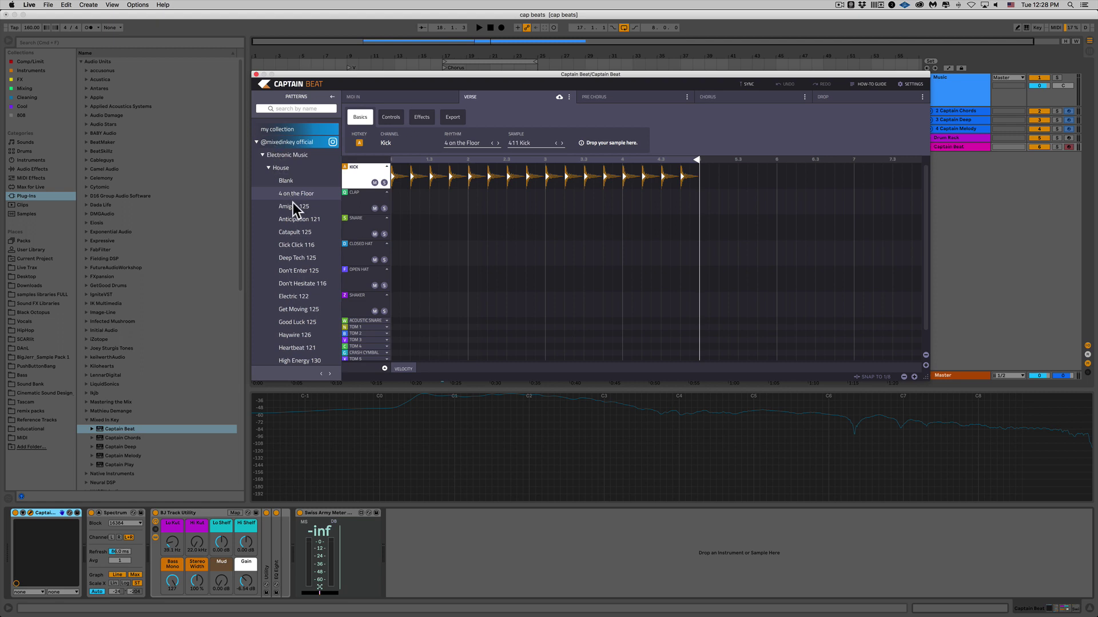
pyautogui.click(267, 167)
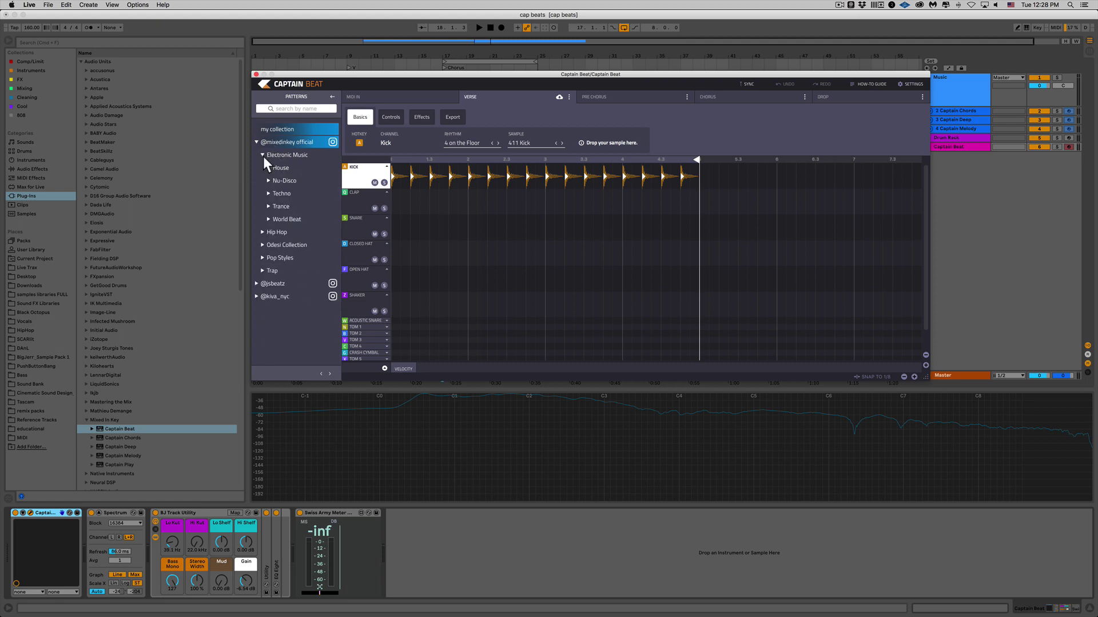
pyautogui.click(263, 156)
pyautogui.click(264, 233)
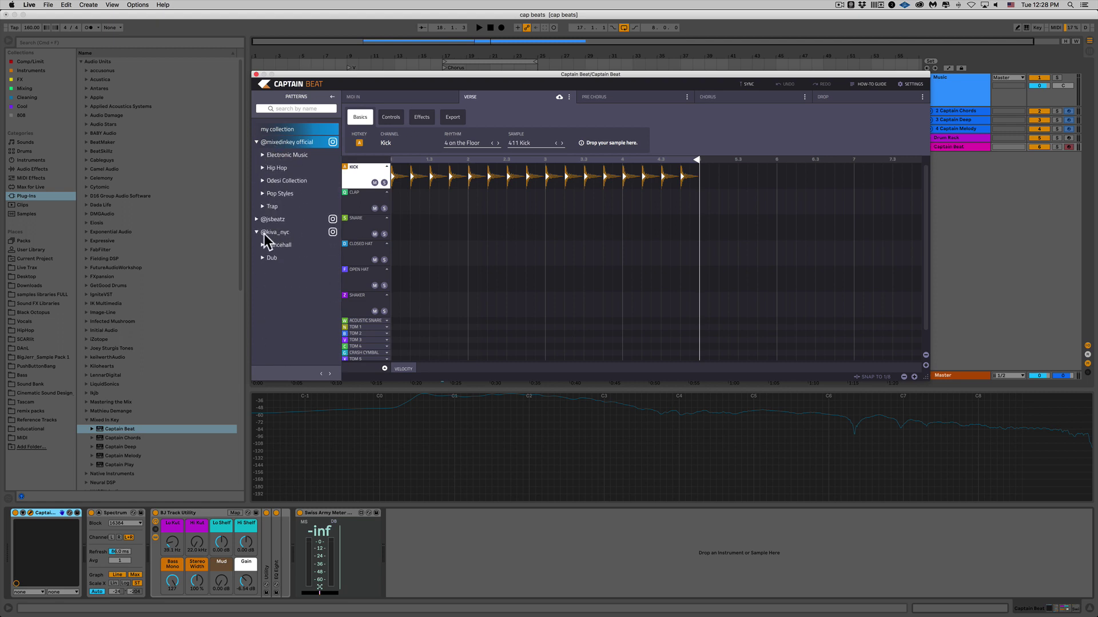
pyautogui.click(275, 257)
pyautogui.scroll(-2, 303, 252)
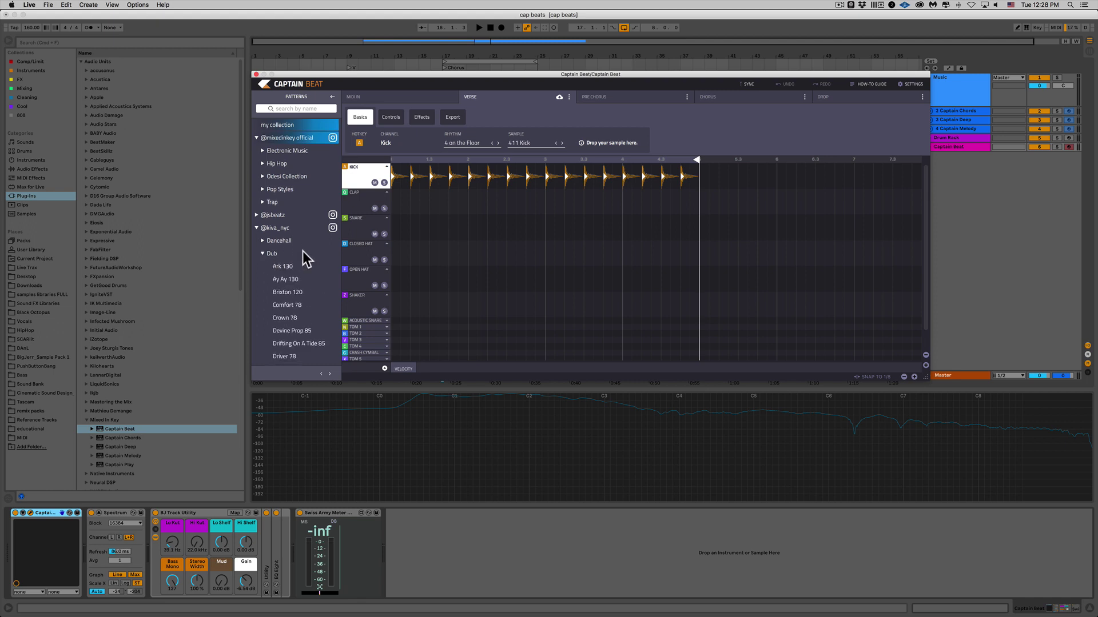
pyautogui.scroll(-3, 303, 251)
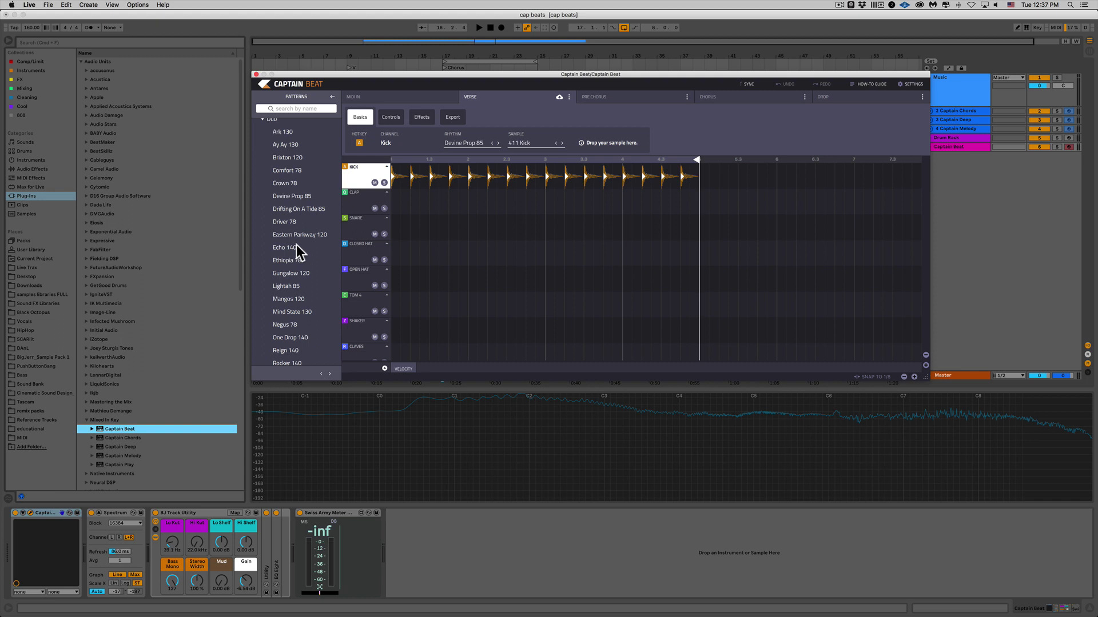
pyautogui.click(289, 247)
pyautogui.press('space')
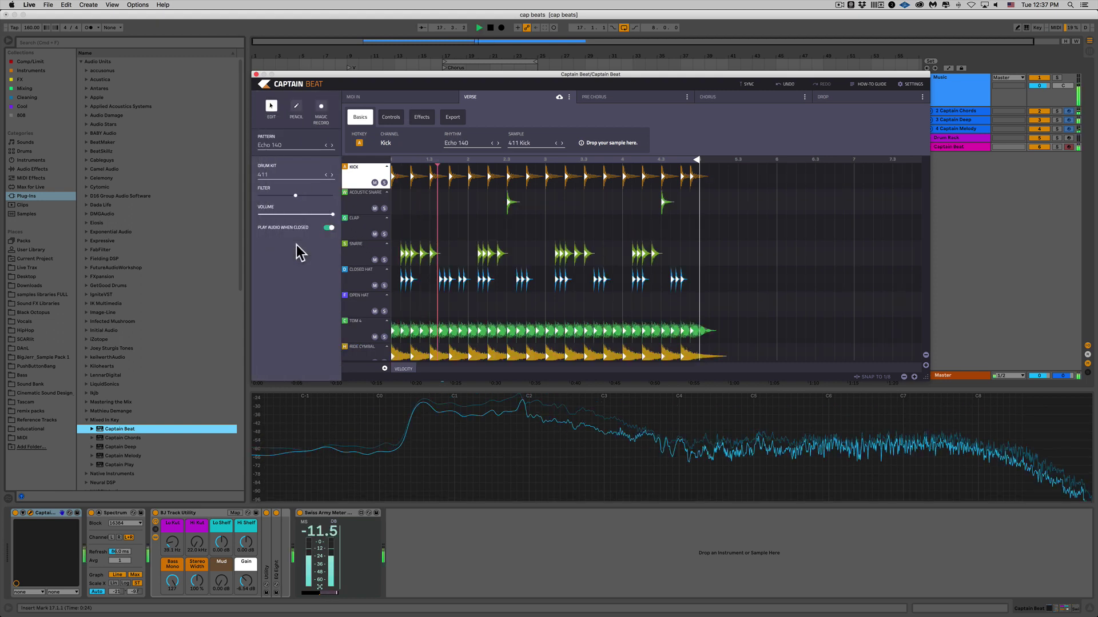
pyautogui.press('space')
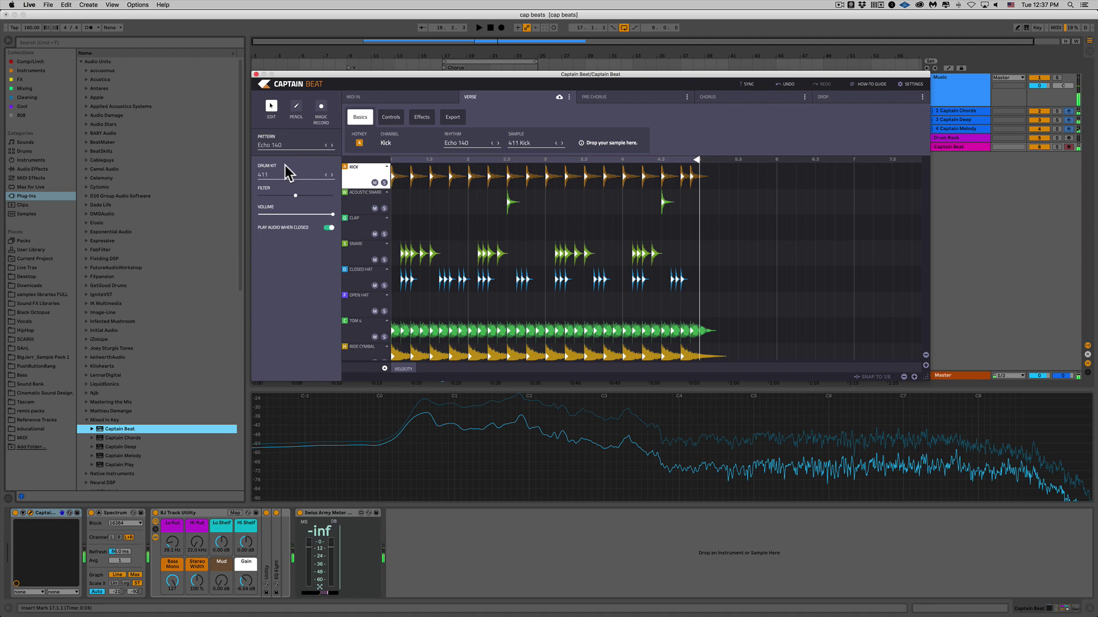
# Try Tradewinds 120, then settle on Style 130 and play it back.
pyautogui.click(291, 145)
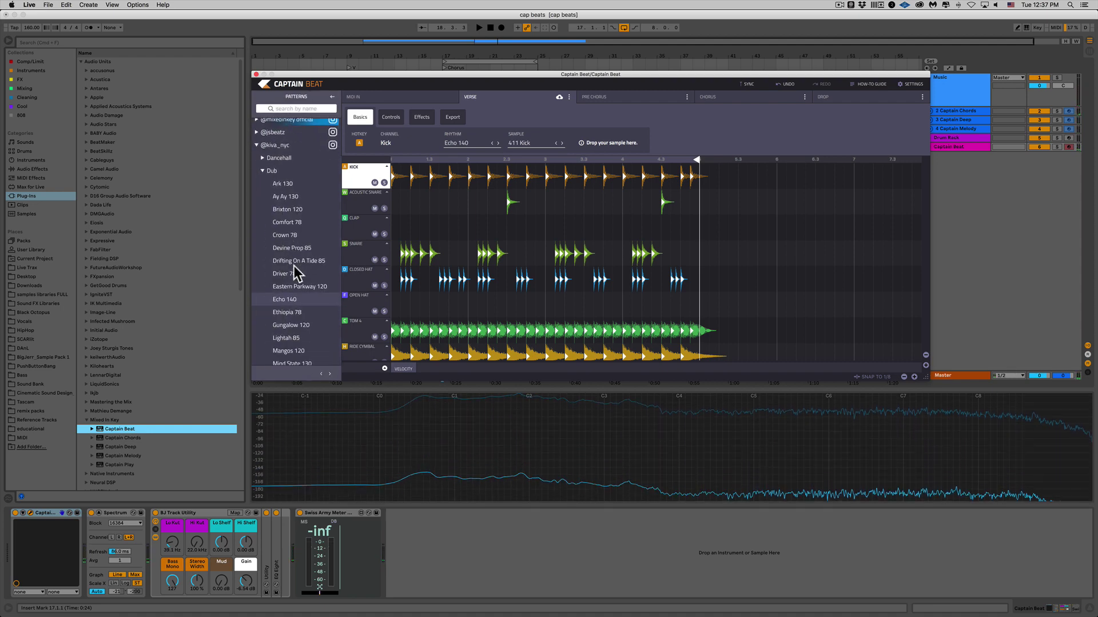
pyautogui.scroll(-5, 293, 265)
pyautogui.scroll(-2, 294, 269)
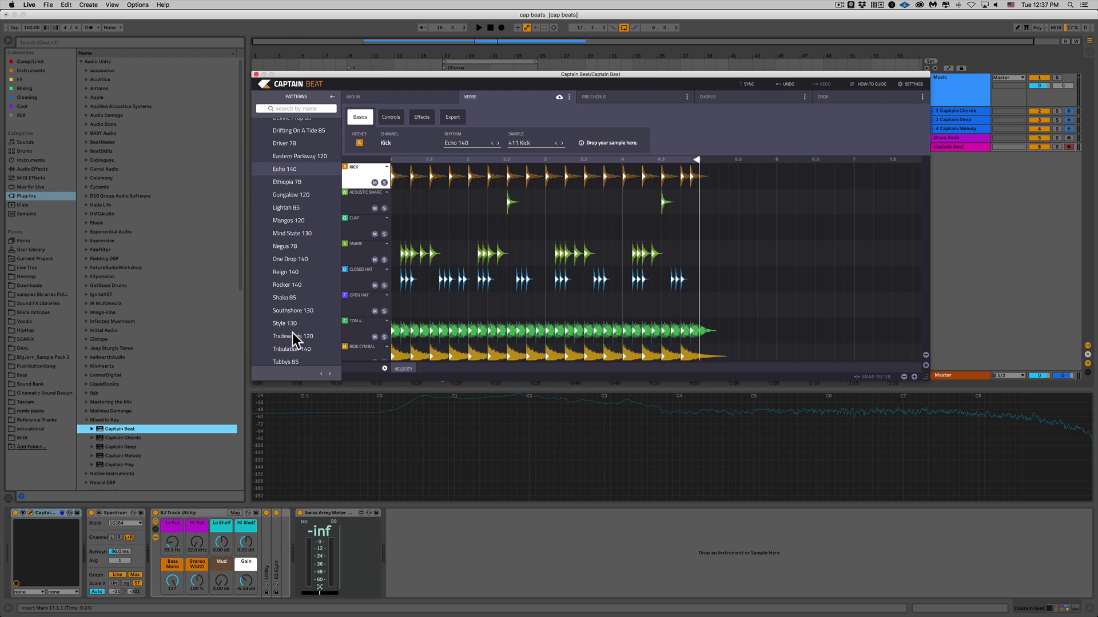
pyautogui.click(292, 334)
pyautogui.press('space')
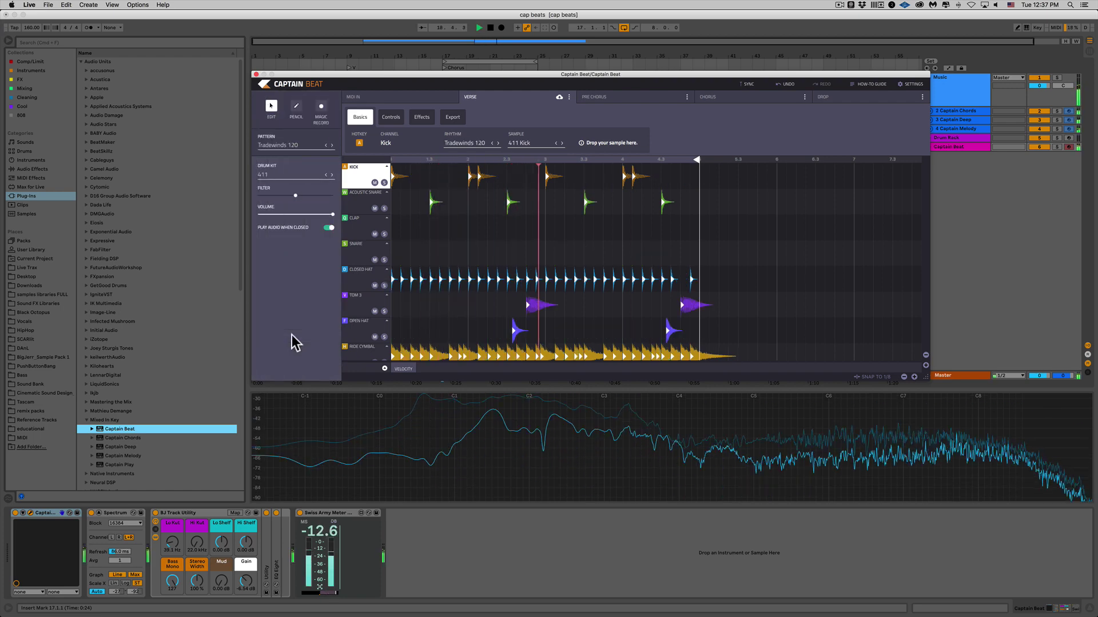
pyautogui.press('space')
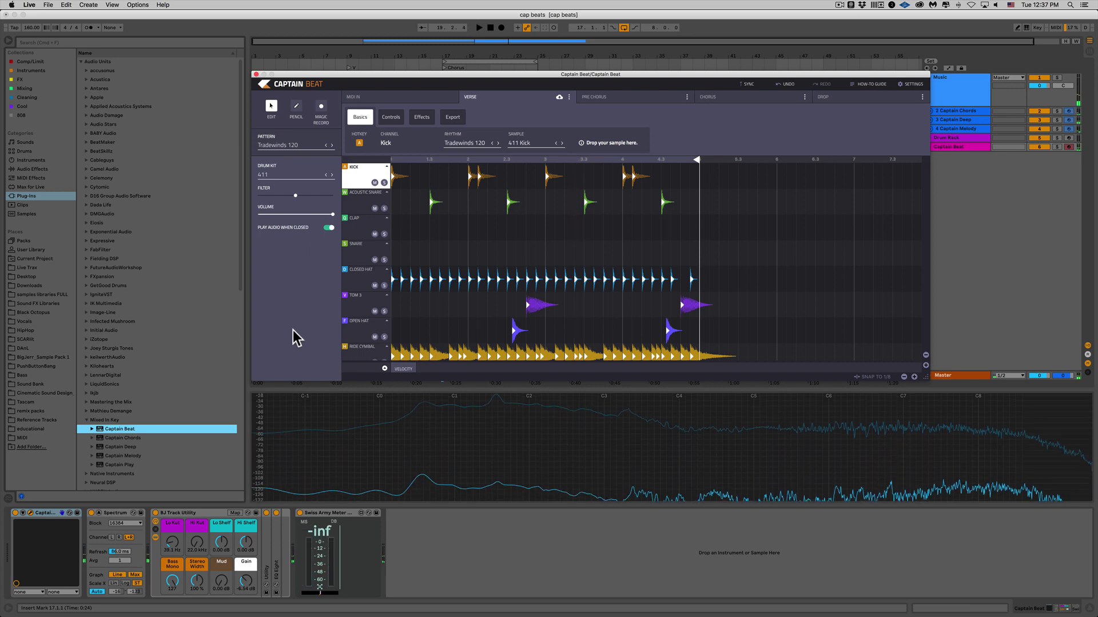
pyautogui.click(324, 145)
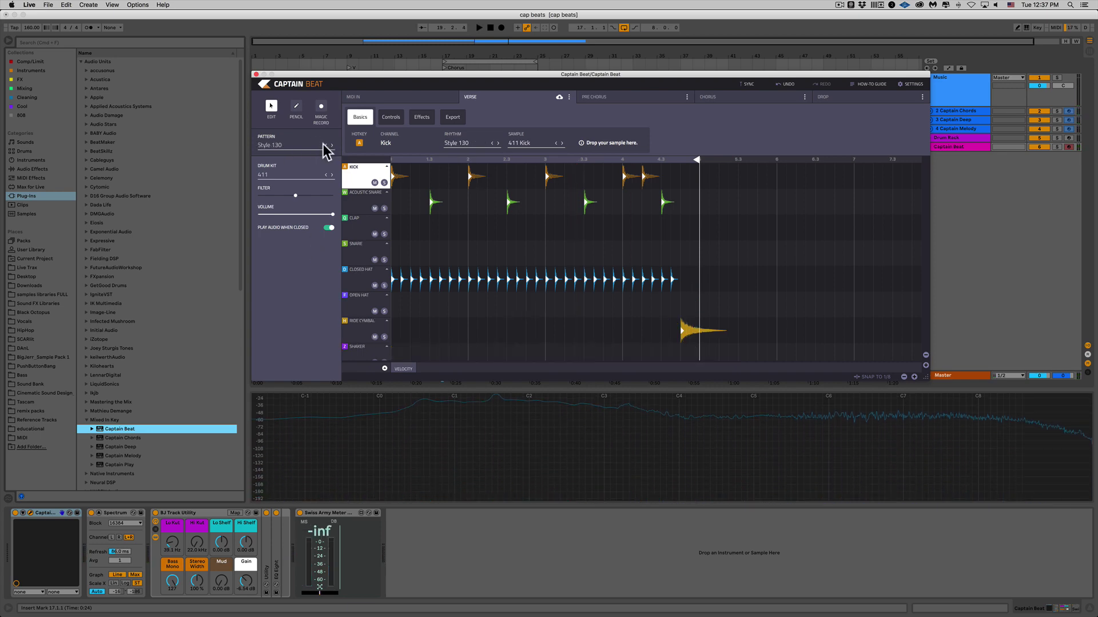
pyautogui.press('space')
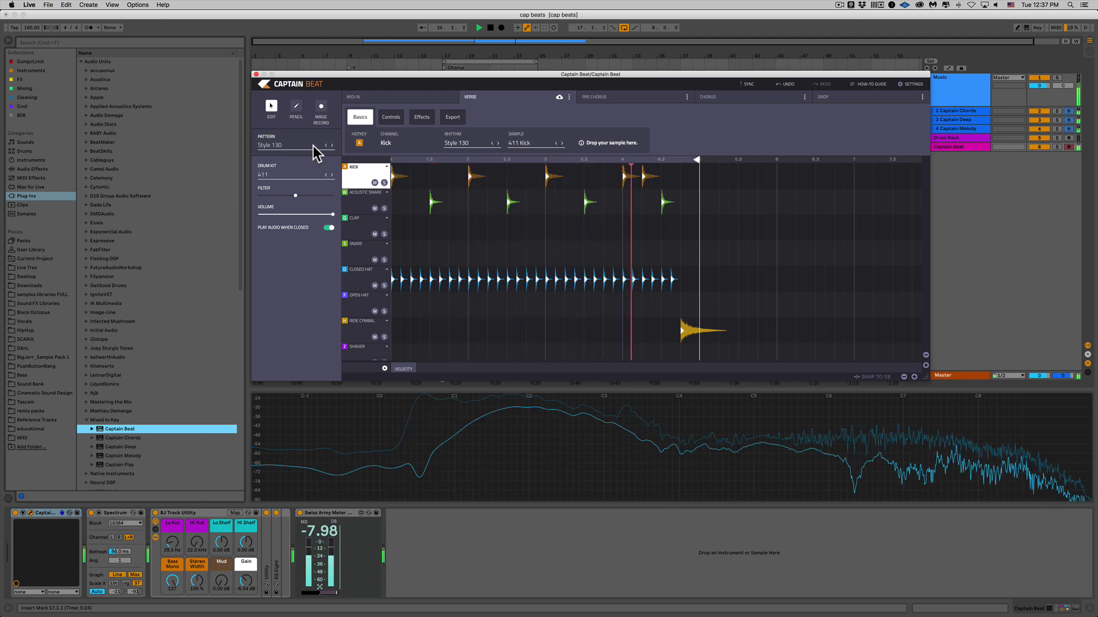
pyautogui.press('space')
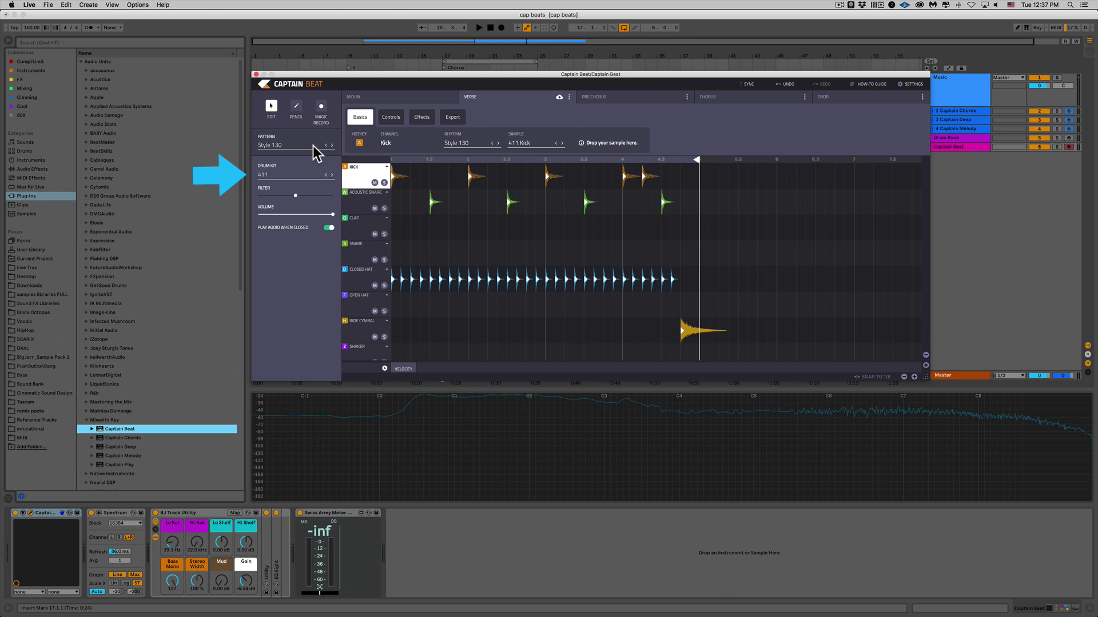
# Switch the drum kit to Hip Hop and audition the pattern.
pyautogui.click(300, 173)
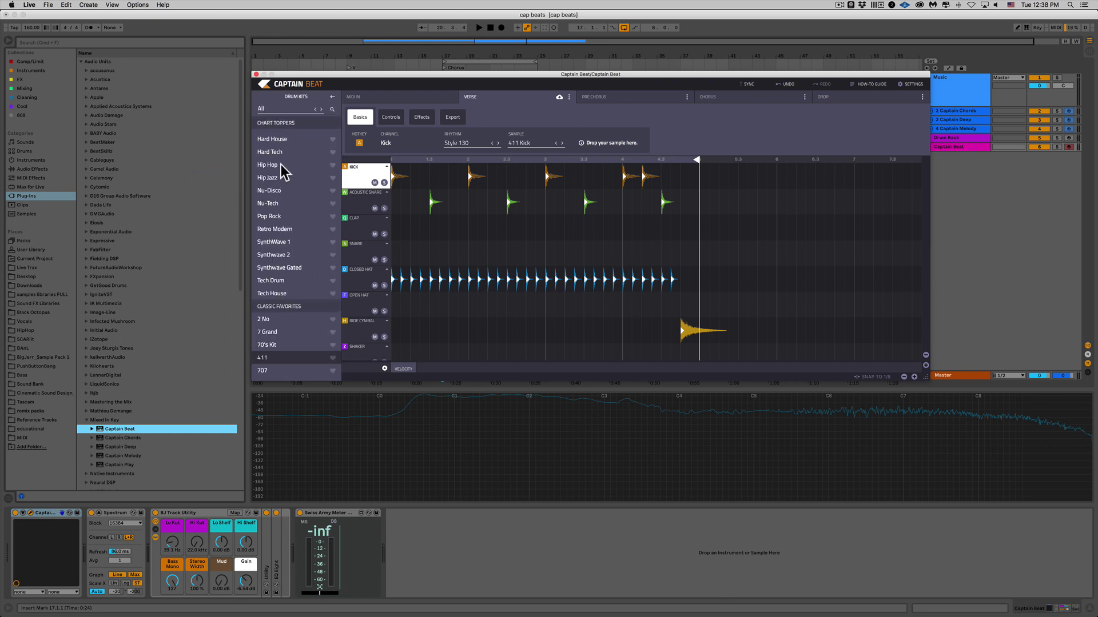
pyautogui.click(280, 164)
pyautogui.press('space')
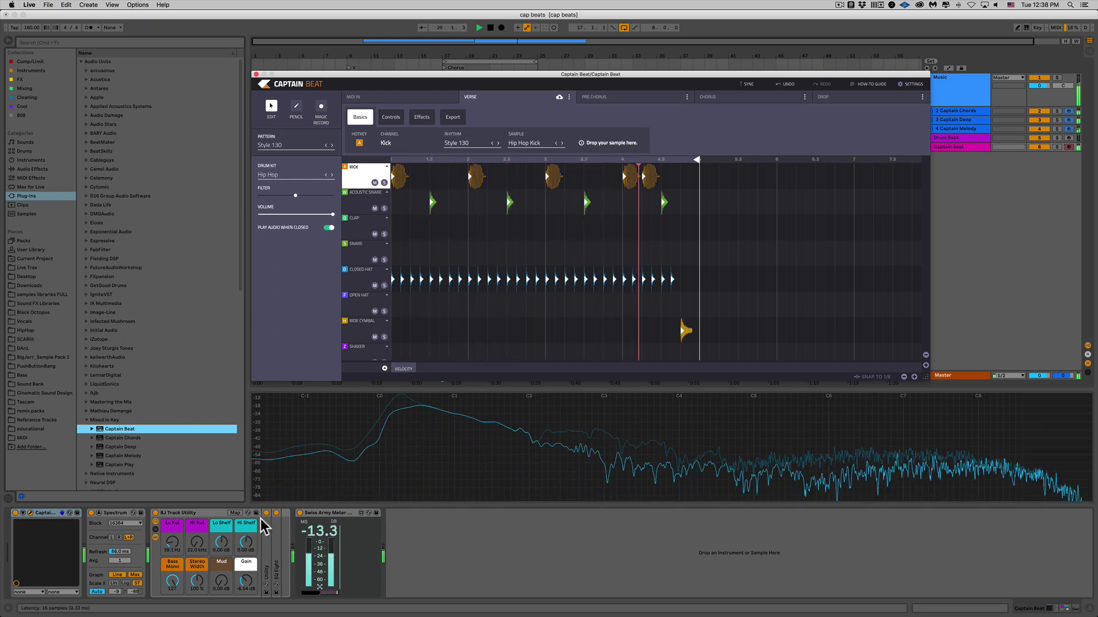
pyautogui.press('space')
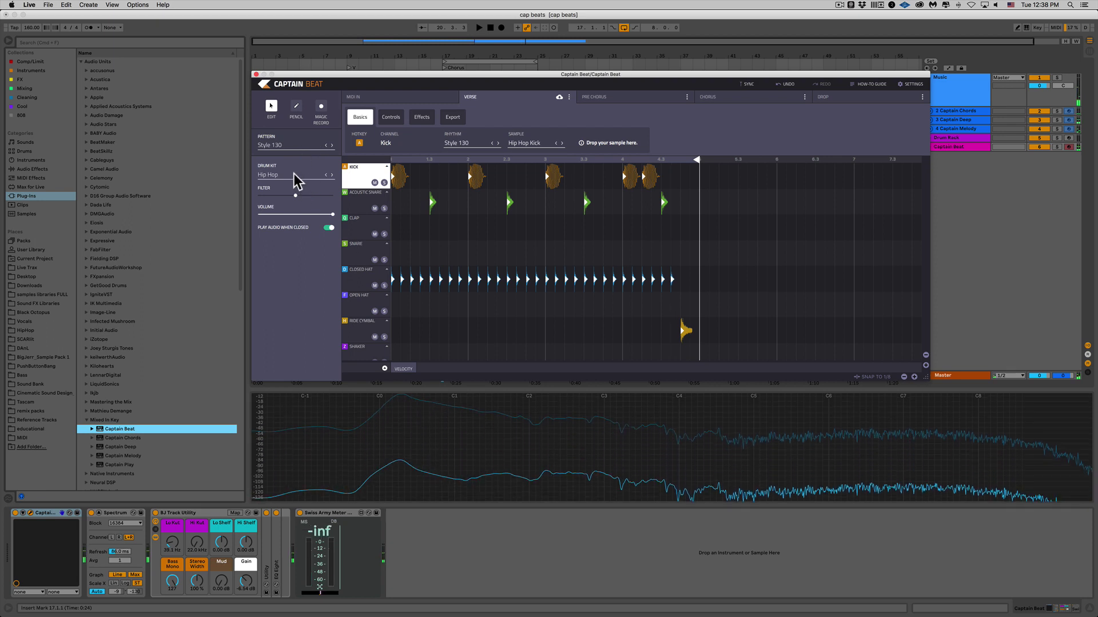
# Change the drum kit to 909 and play the pattern with it.
pyautogui.click(294, 173)
pyautogui.scroll(-3, 304, 233)
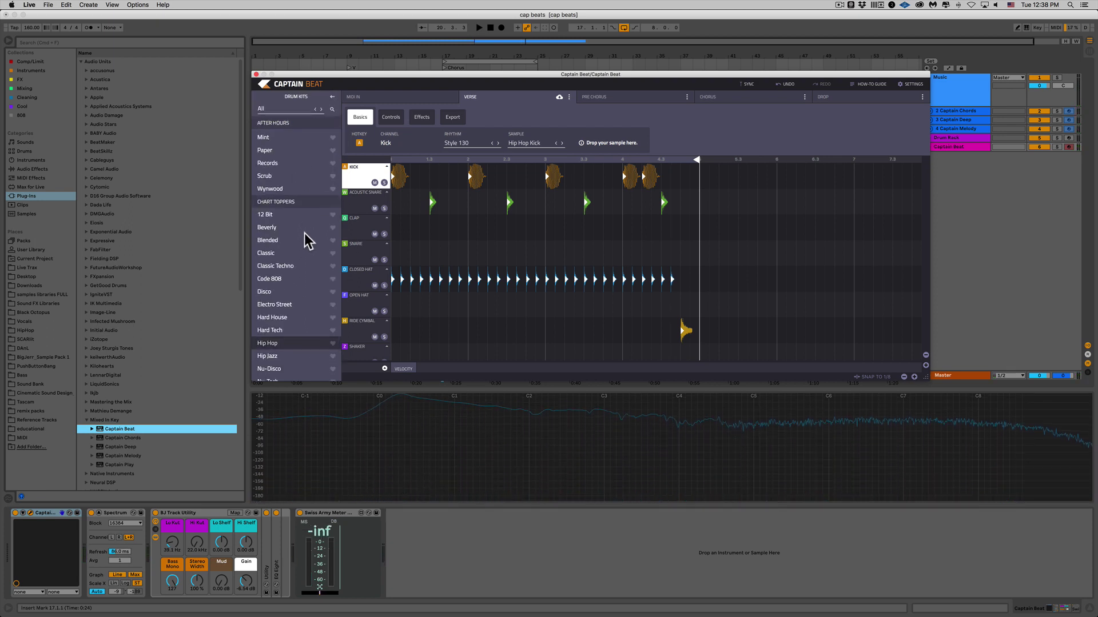
pyautogui.scroll(-10, 304, 233)
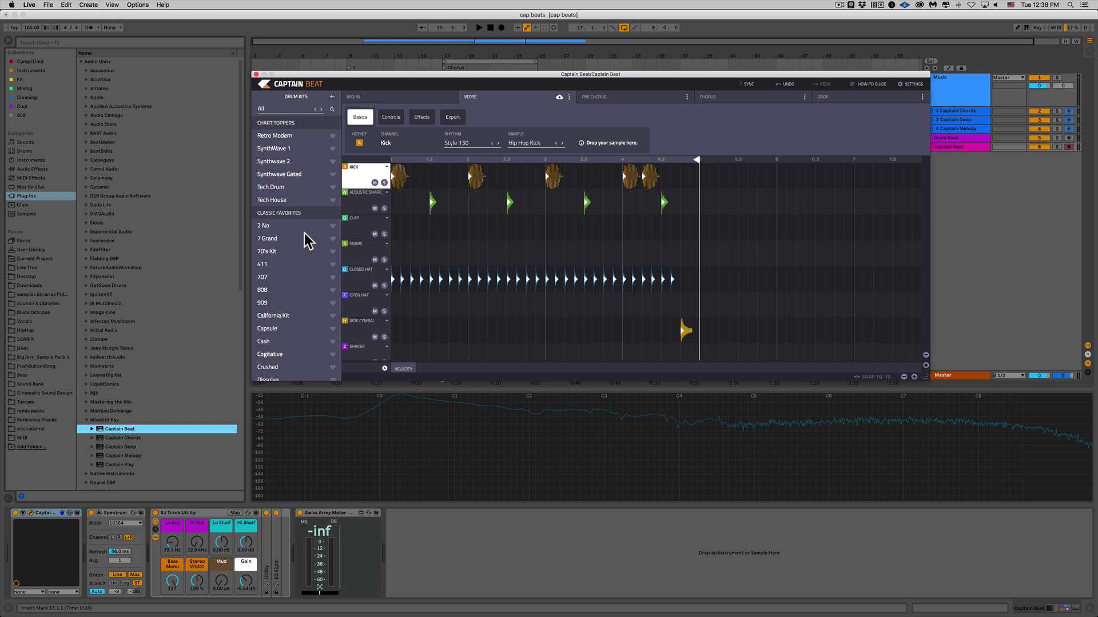
pyautogui.scroll(-3, 304, 234)
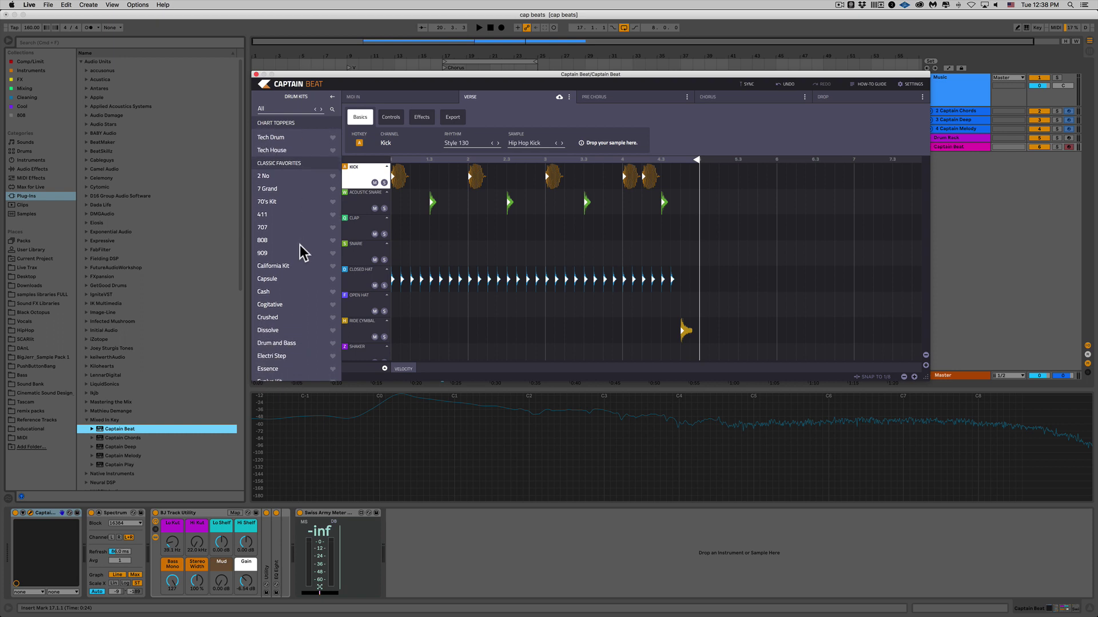
pyautogui.click(300, 250)
pyautogui.press('space')
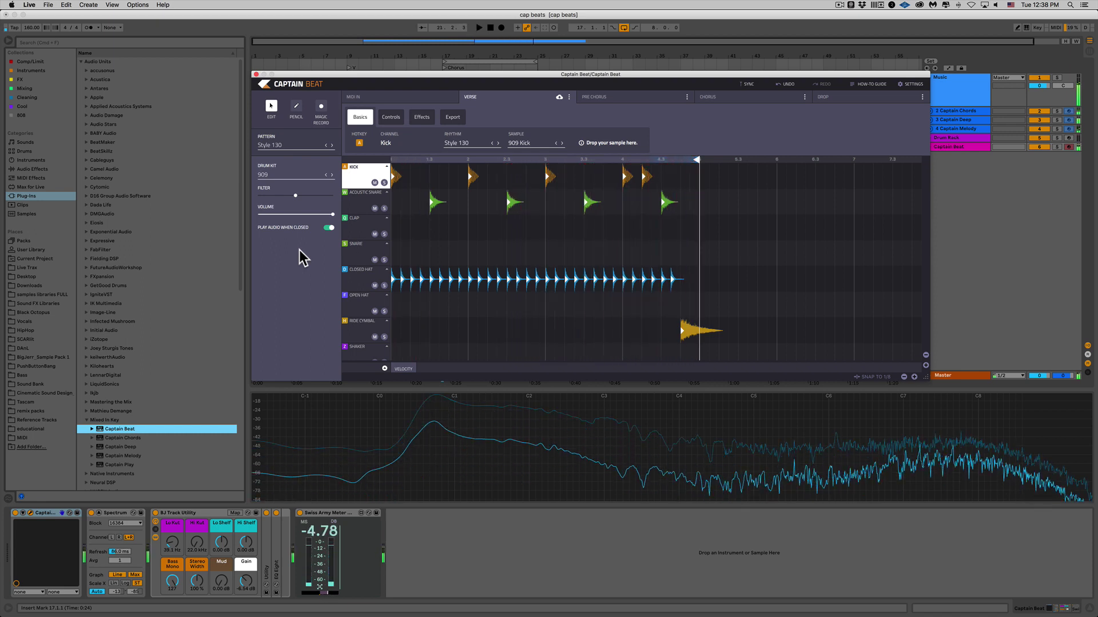
pyautogui.press('space')
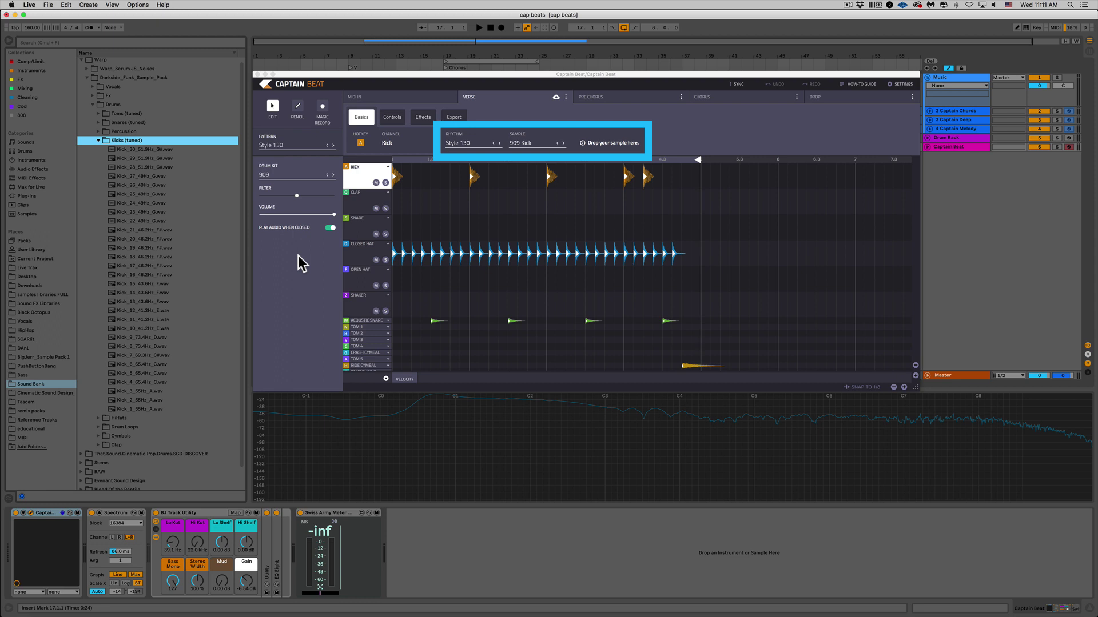
# Cycle the kick rhythm through Tradewinds 120 and Tribulation 140 to Southshore 130, then play it.
pyautogui.click(500, 143)
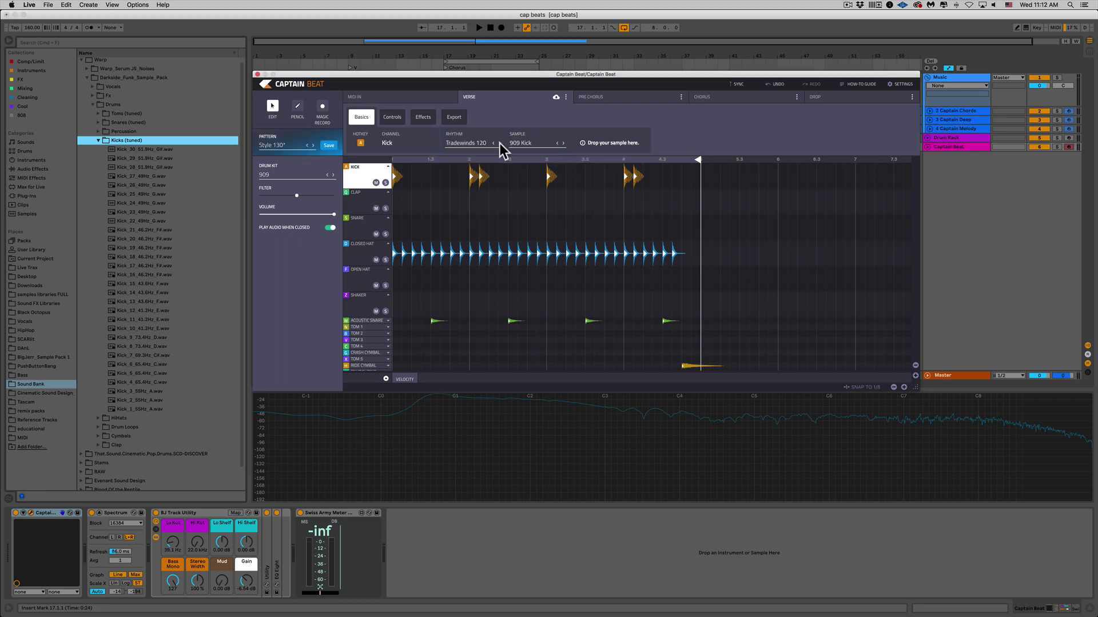
pyautogui.click(500, 143)
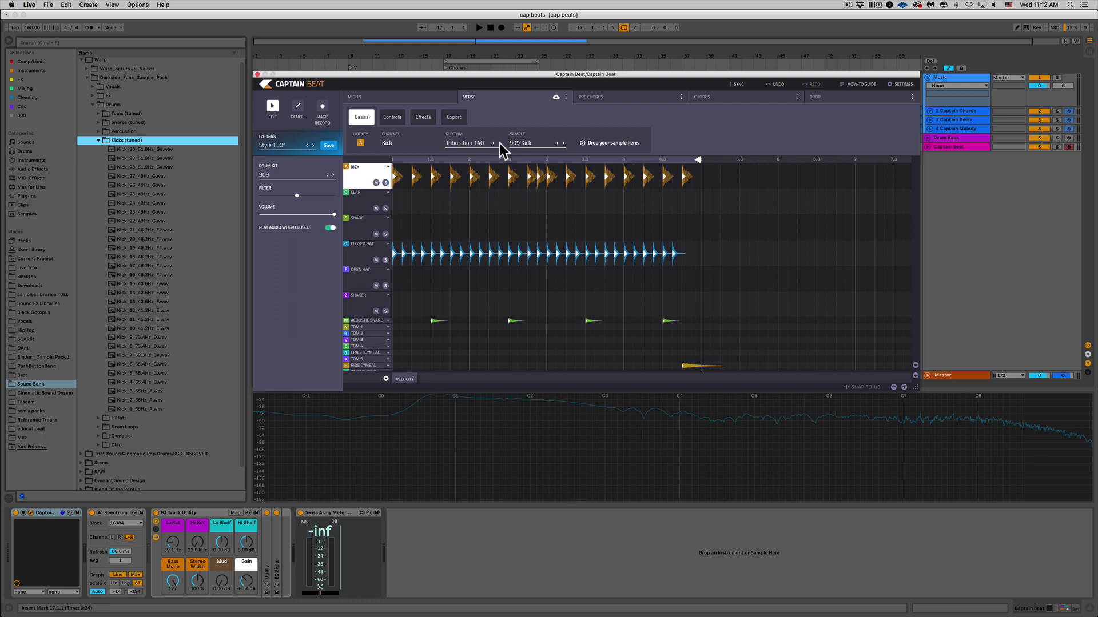
pyautogui.click(491, 143)
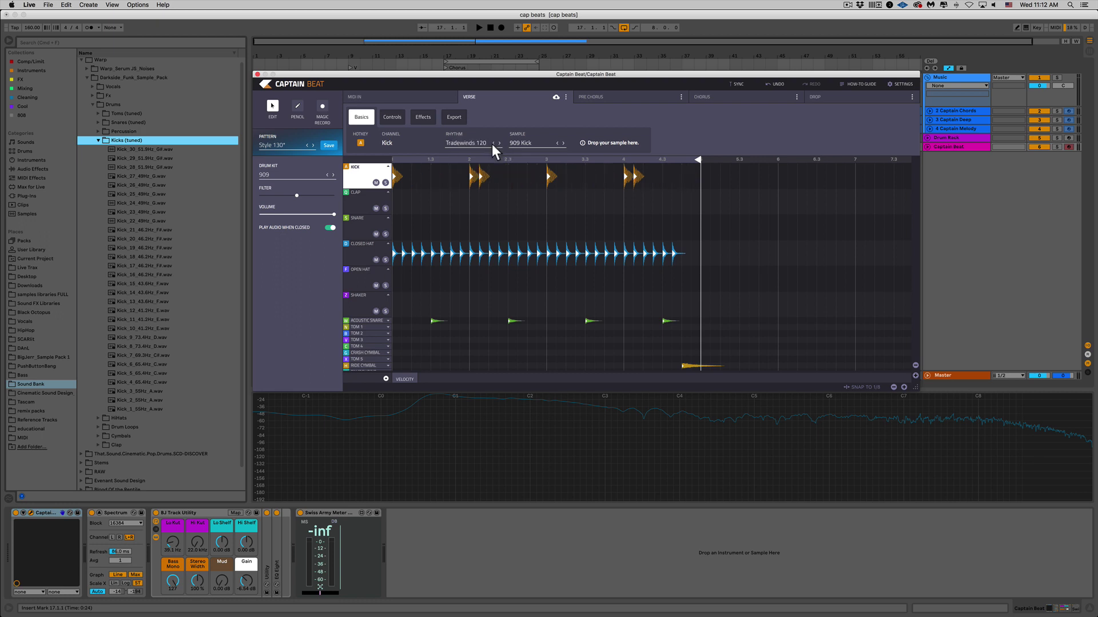
pyautogui.click(492, 144)
pyautogui.click(492, 144)
pyautogui.press('space')
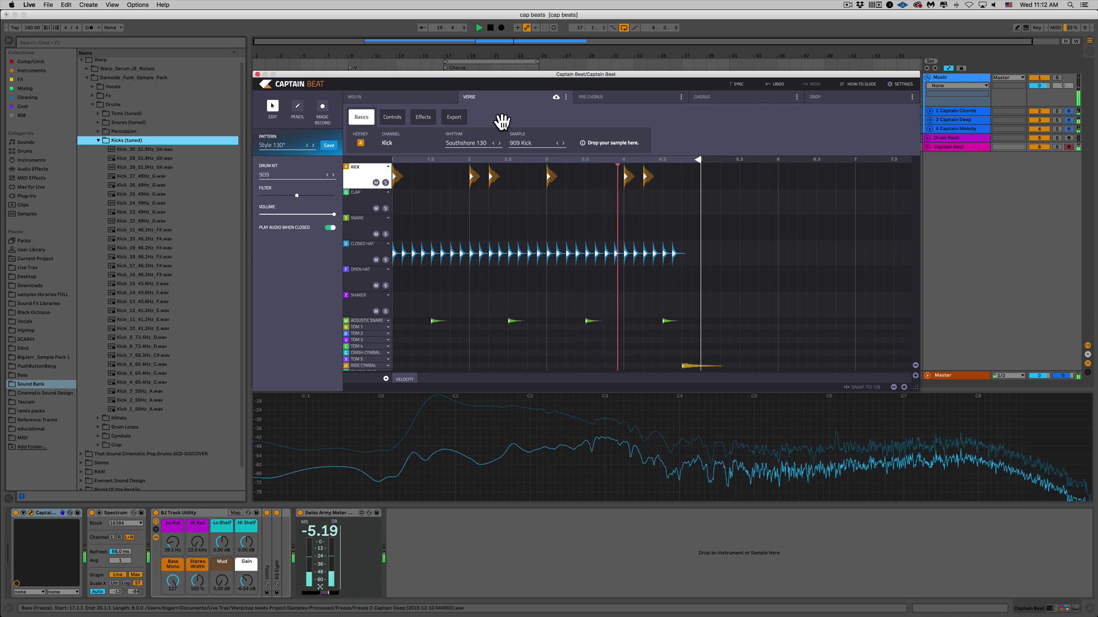
# Stop playback, pick the 411 Kick sample for the kick channel, and play the pattern.
pyautogui.press('space')
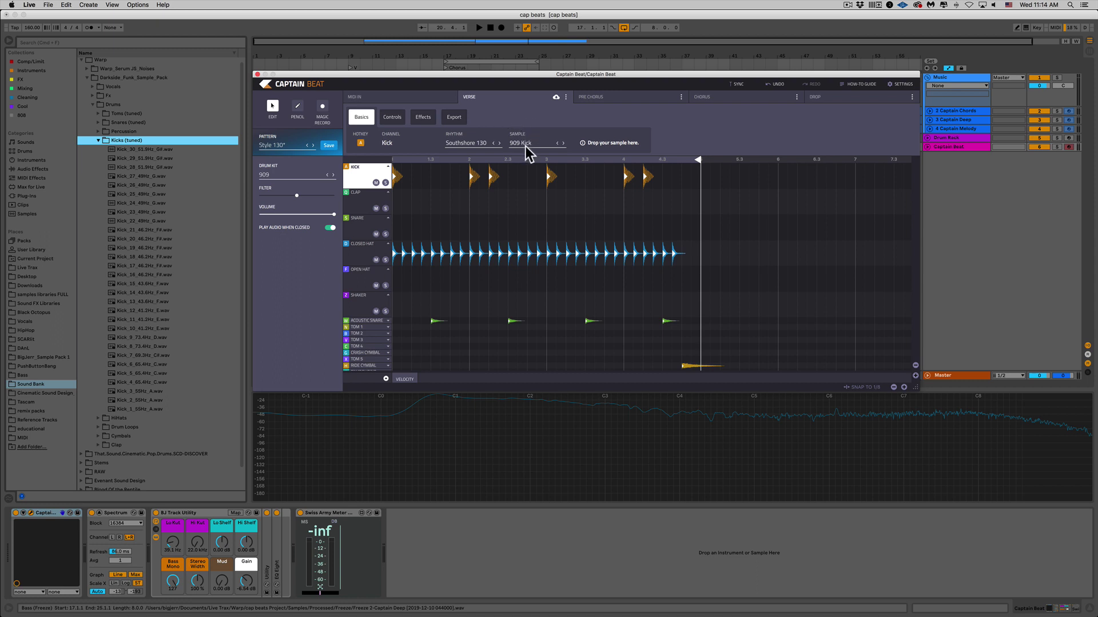
pyautogui.click(526, 143)
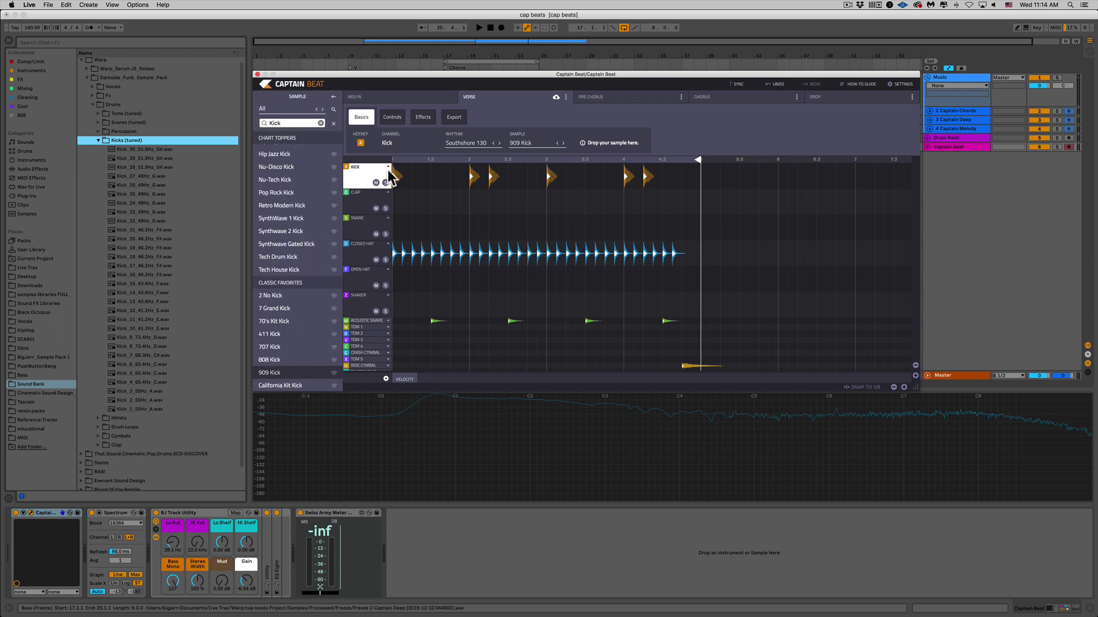
pyautogui.scroll(-4, 312, 222)
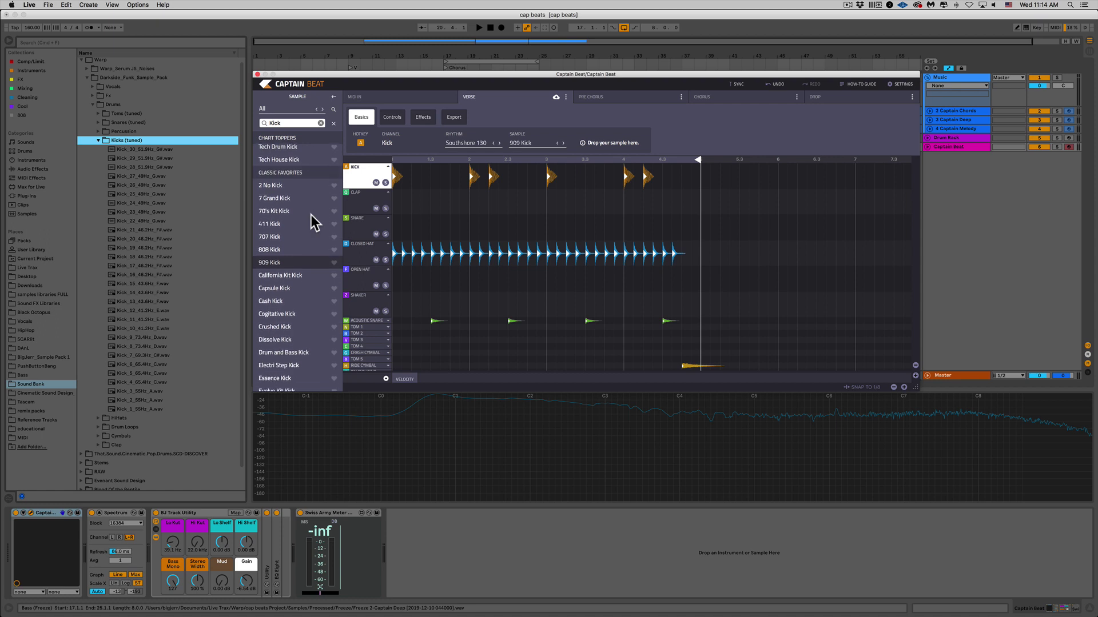
pyautogui.click(288, 226)
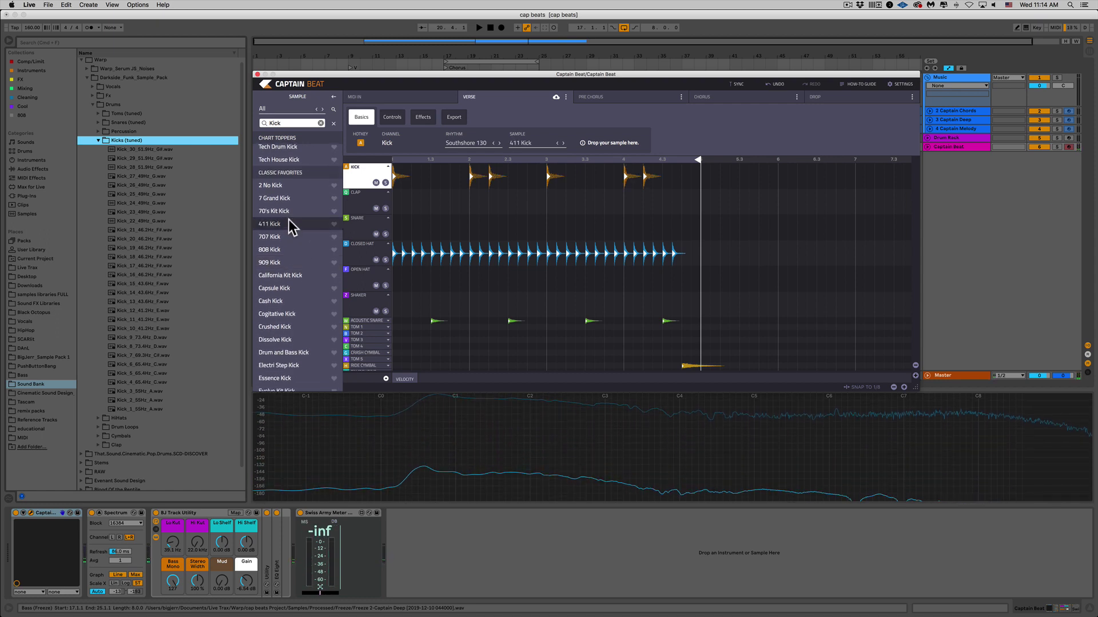
pyautogui.press('space')
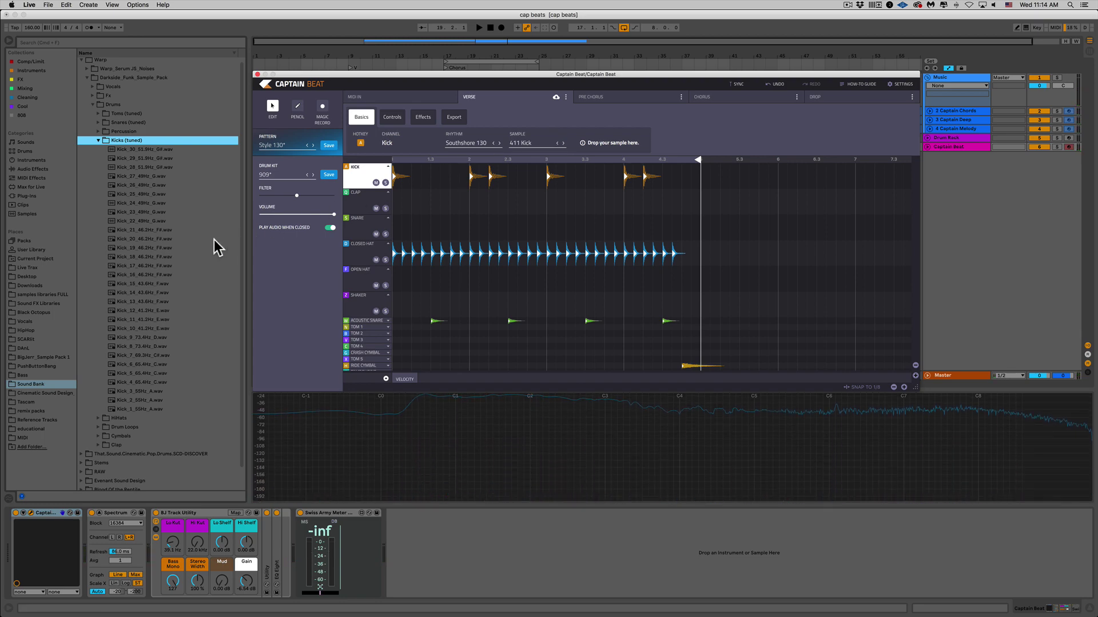
# Preview Kick_11_41.2Hz_E.wav, drop it onto the kick channel, and audition the pattern.
pyautogui.click(149, 322)
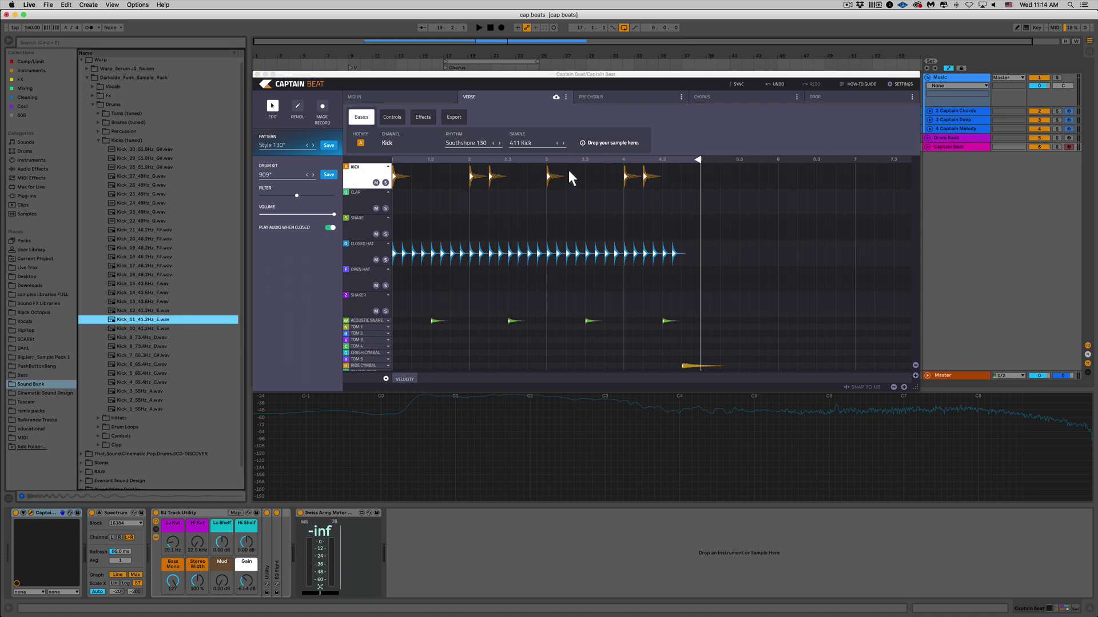
pyautogui.moveTo(592, 148); pyautogui.dragTo(595, 139)
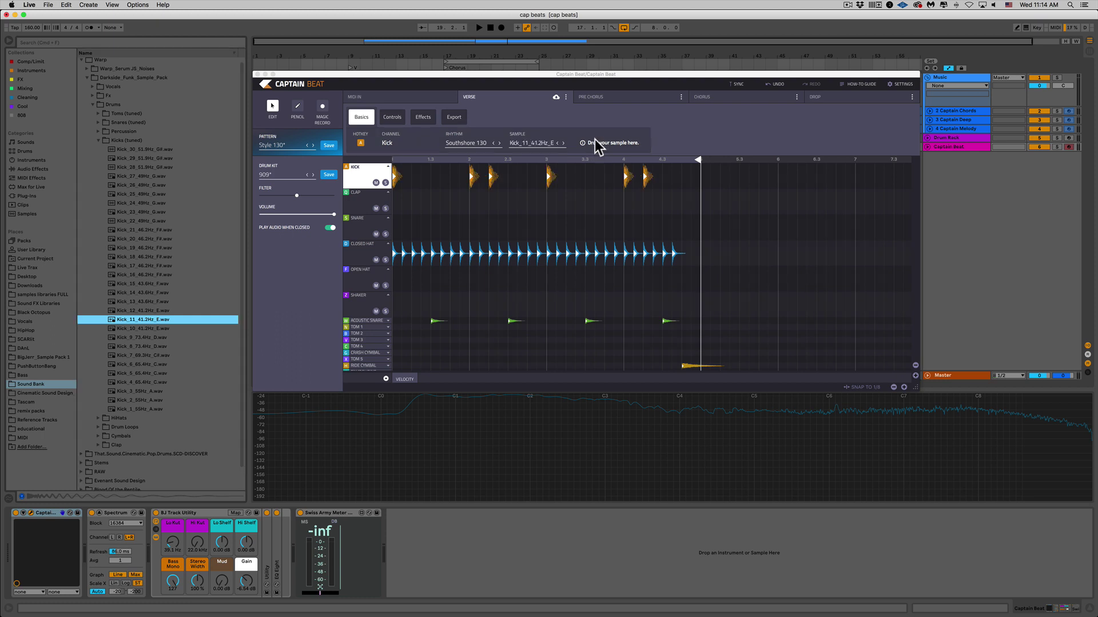
pyautogui.press('space')
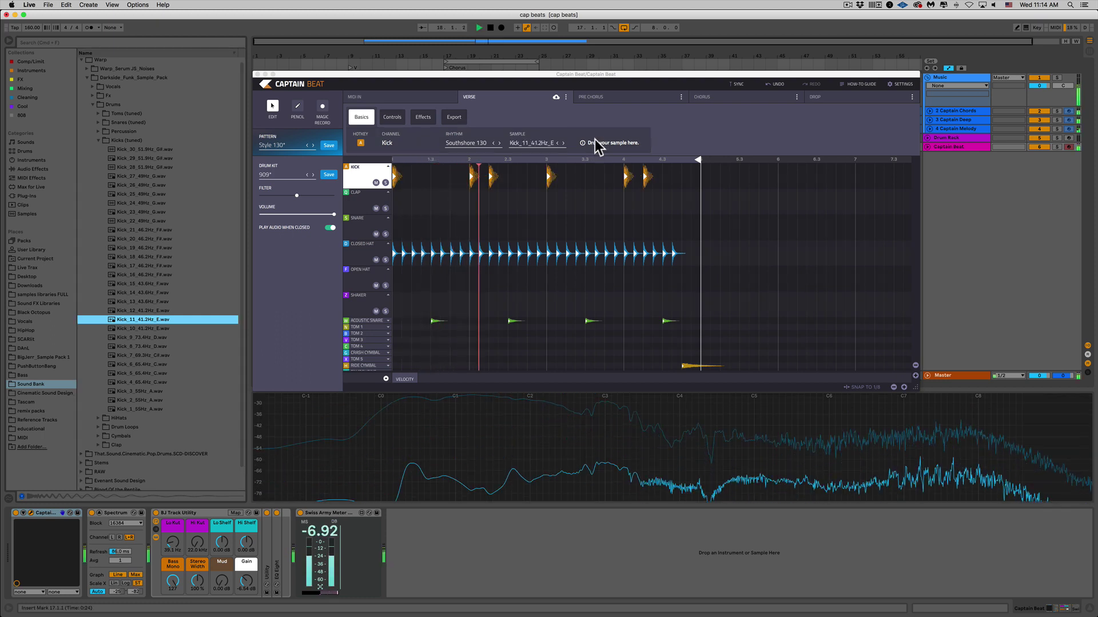
pyautogui.press('space')
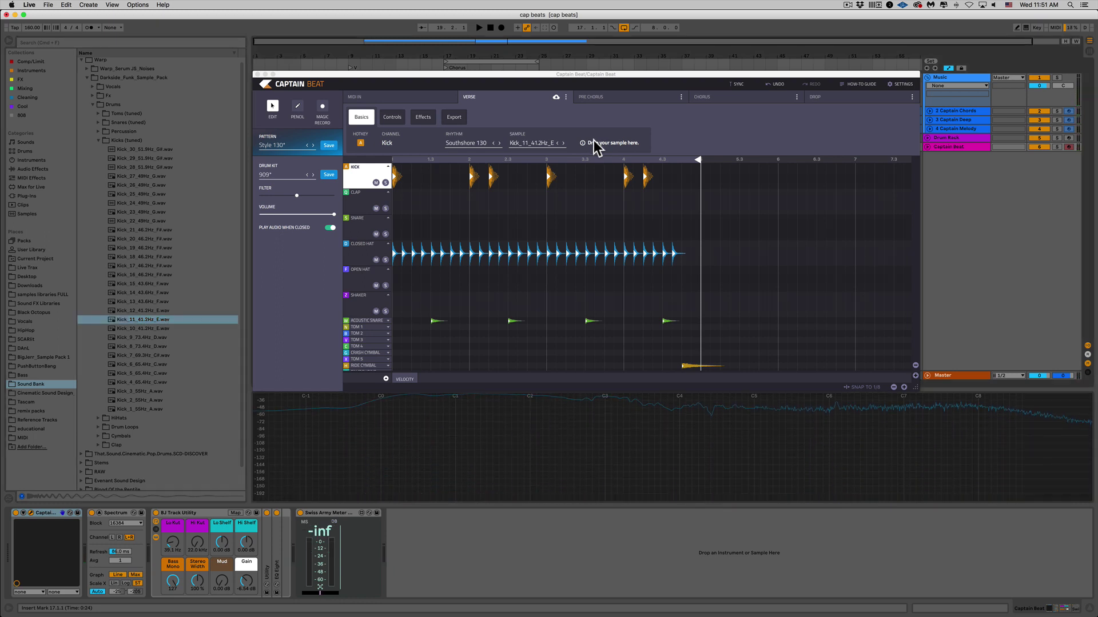
# Show the Controls tab for the closed hat and solo the Closed Hat channel.
pyautogui.click(401, 117)
pyautogui.click(401, 116)
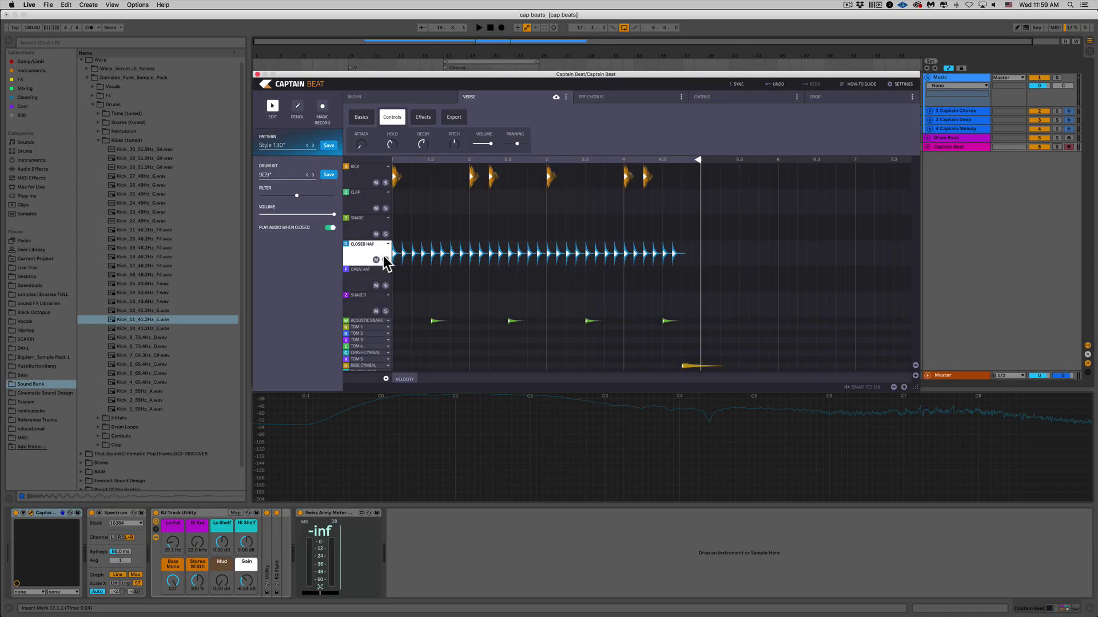
pyautogui.click(385, 260)
pyautogui.click(1055, 146)
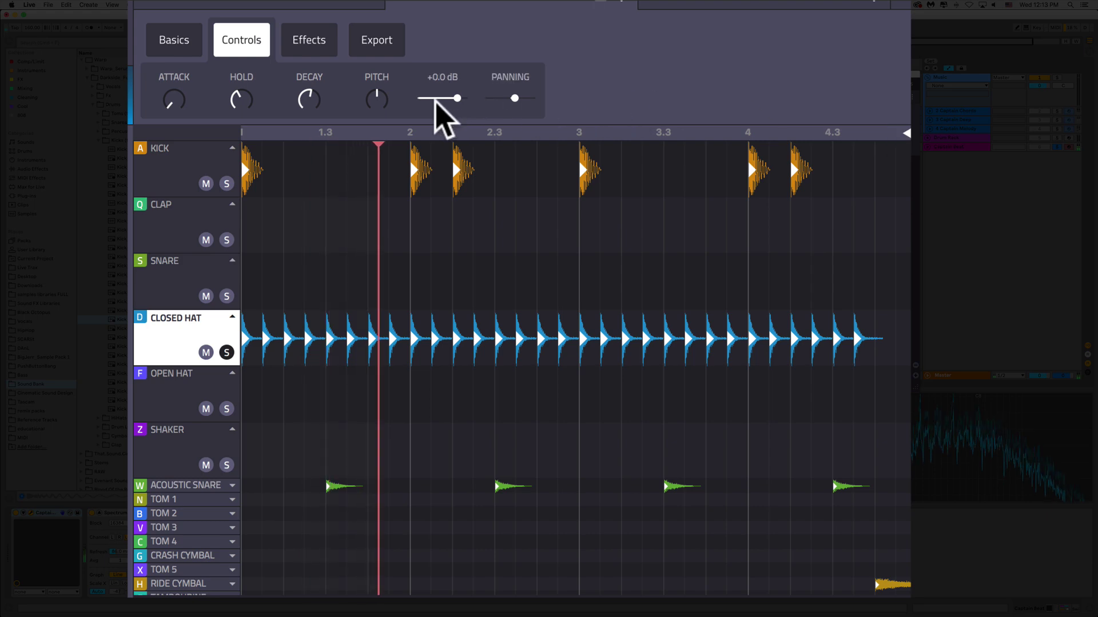
# Raise the closed hat's Hold and Decay knobs so its hits ring longer.
pyautogui.moveTo(239, 102); pyautogui.dragTo(237, 131)
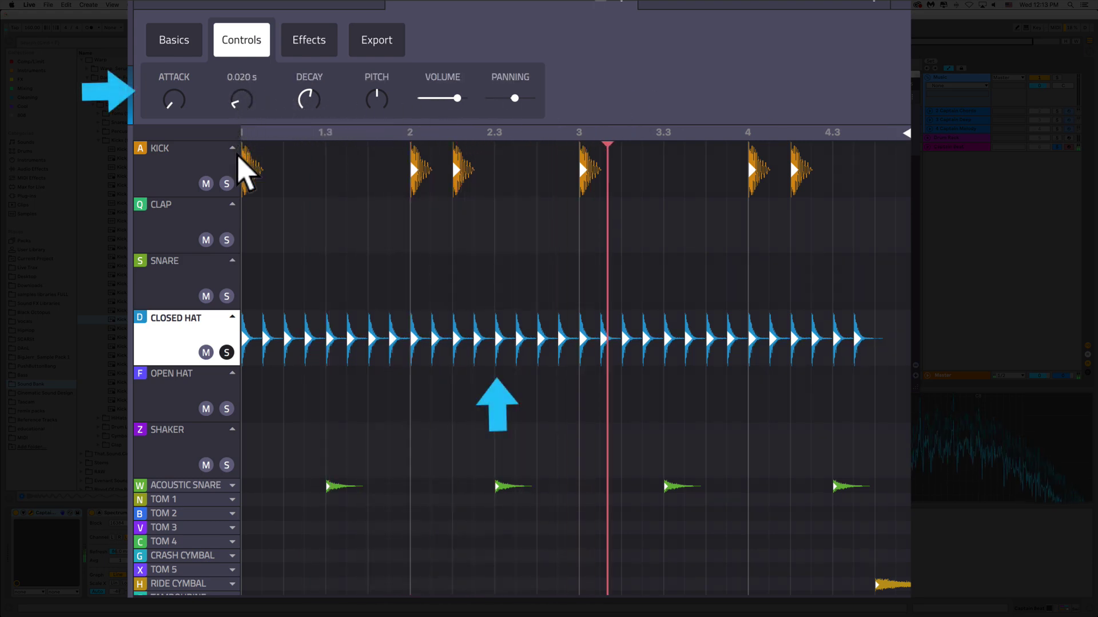
pyautogui.moveTo(309, 101)
pyautogui.mouseDown()
pyautogui.moveTo(304, 128)
pyautogui.moveTo(306, 101)
pyautogui.mouseUp()
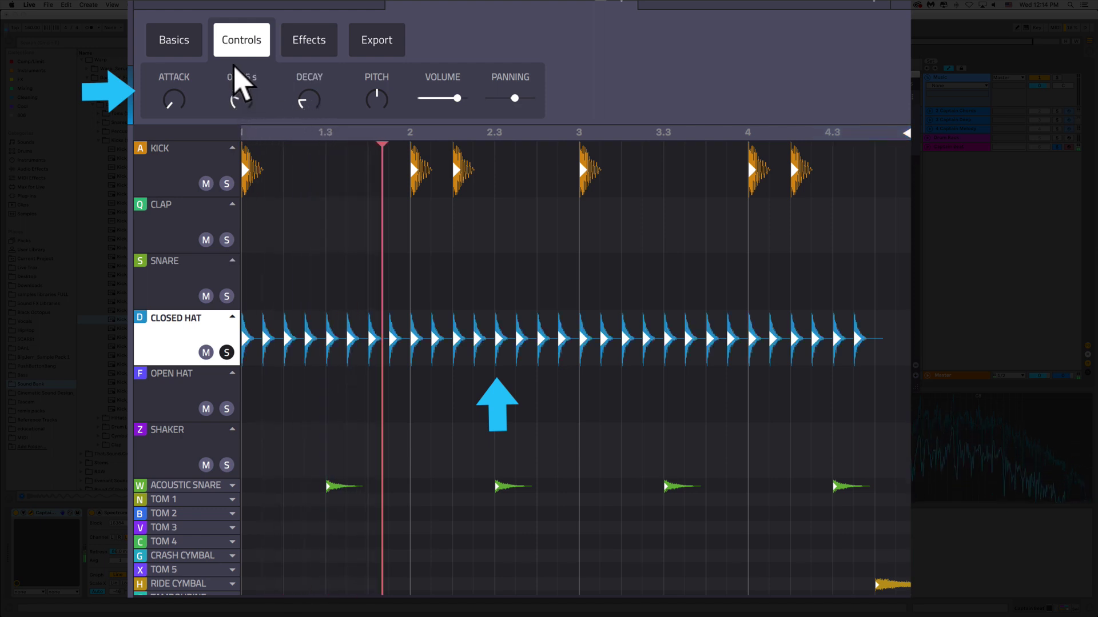
pyautogui.moveTo(240, 99); pyautogui.dragTo(236, 74)
pyautogui.moveTo(303, 102)
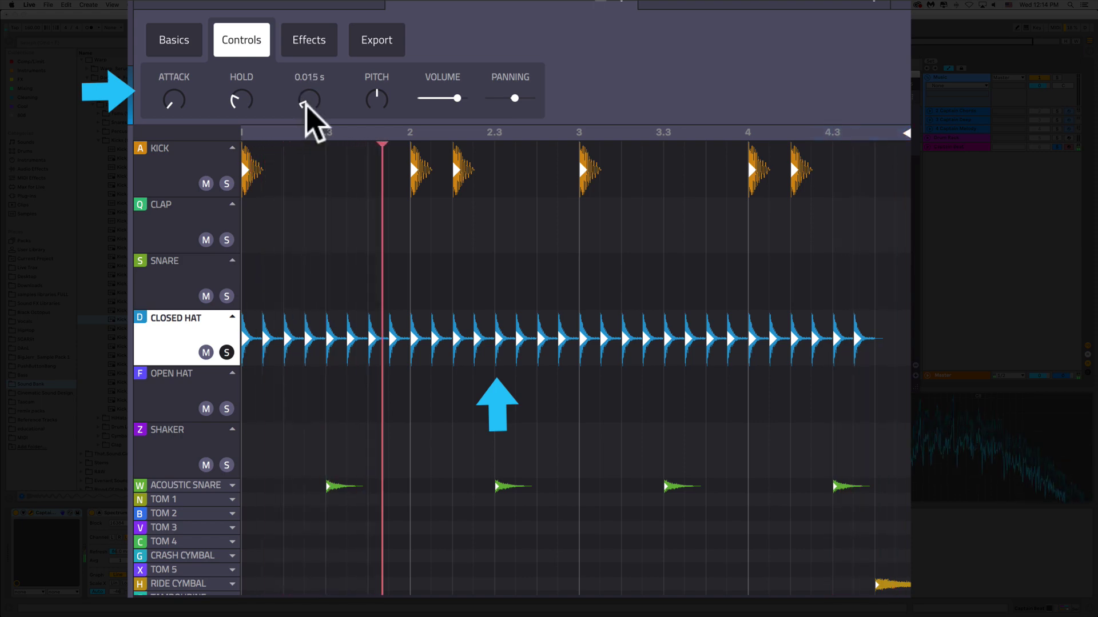
pyautogui.moveTo(245, 98)
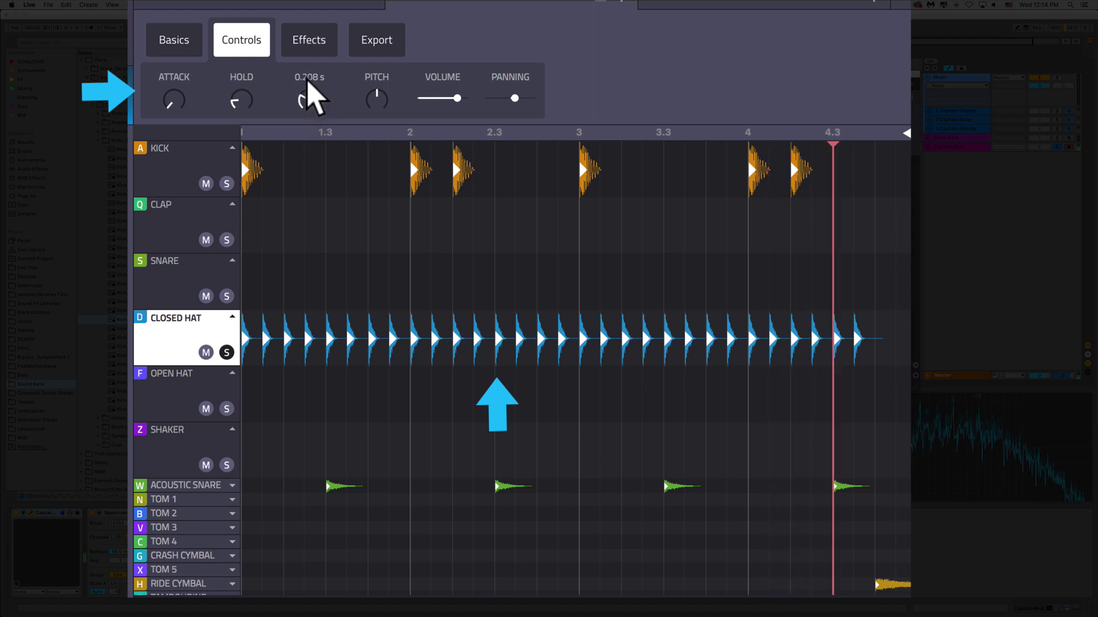
pyautogui.moveTo(308, 102); pyautogui.dragTo(310, 70)
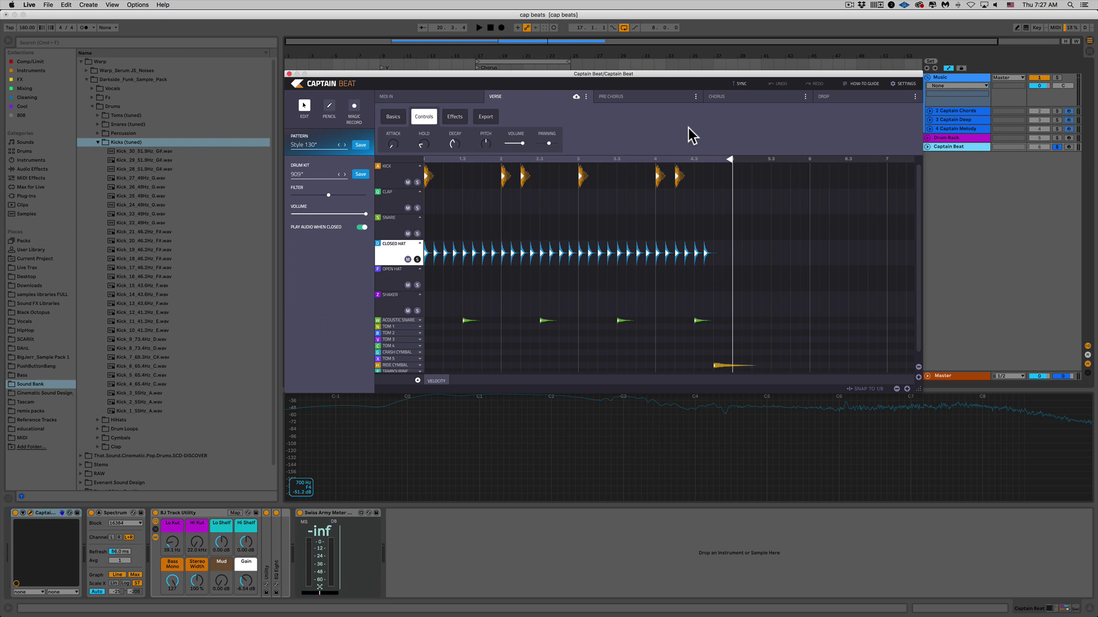
# Switch to the Effects tab showing the closed hat's filter, reverb send and delay send.
pyautogui.click(457, 116)
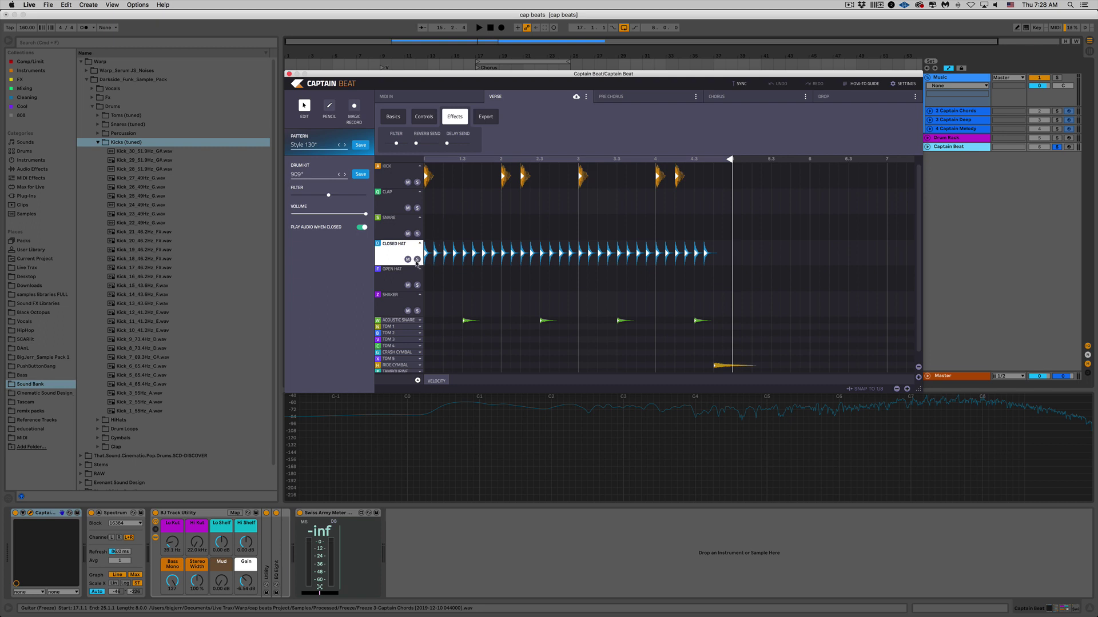
# Play the pattern while settling the closed hat's reverb send at about 8%, then stop.
pyautogui.press('space')
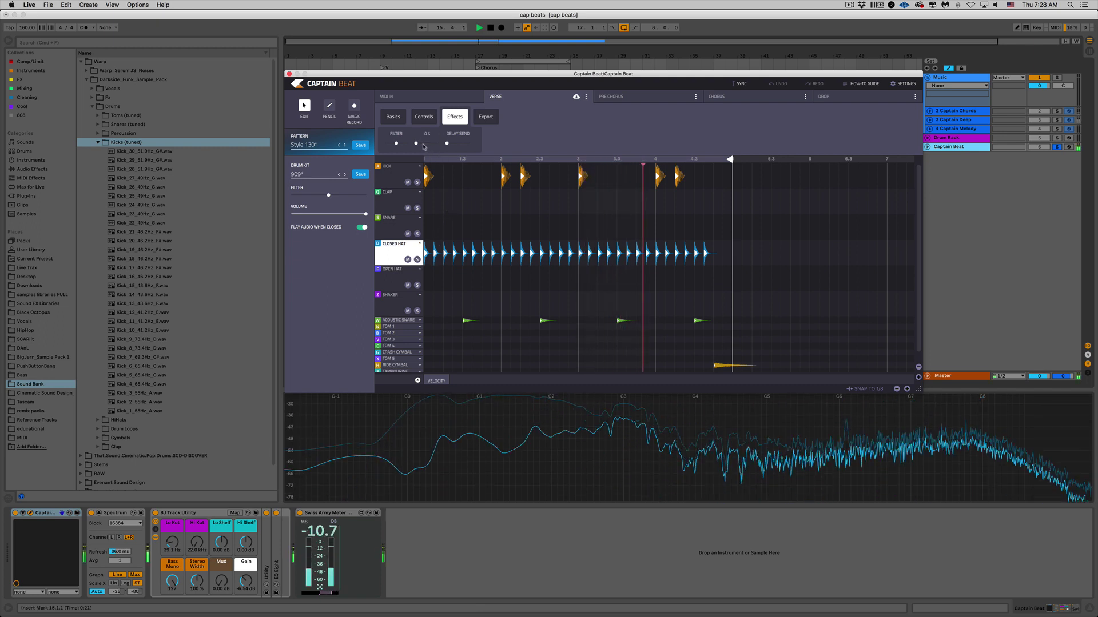
pyautogui.moveTo(420, 146); pyautogui.dragTo(438, 147)
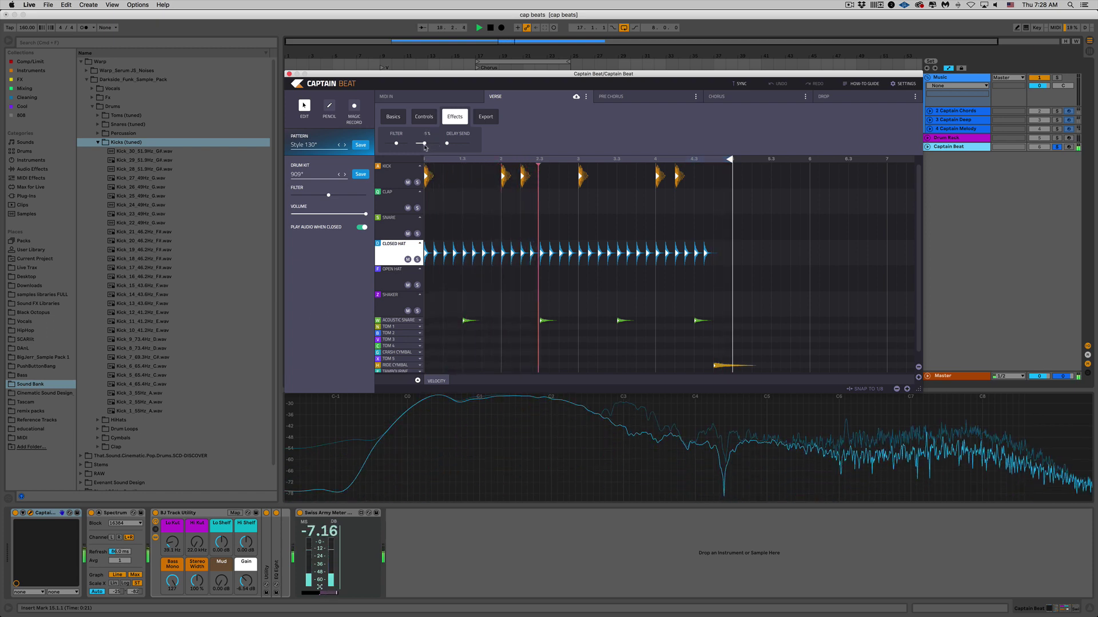
pyautogui.moveTo(437, 147); pyautogui.dragTo(425, 147)
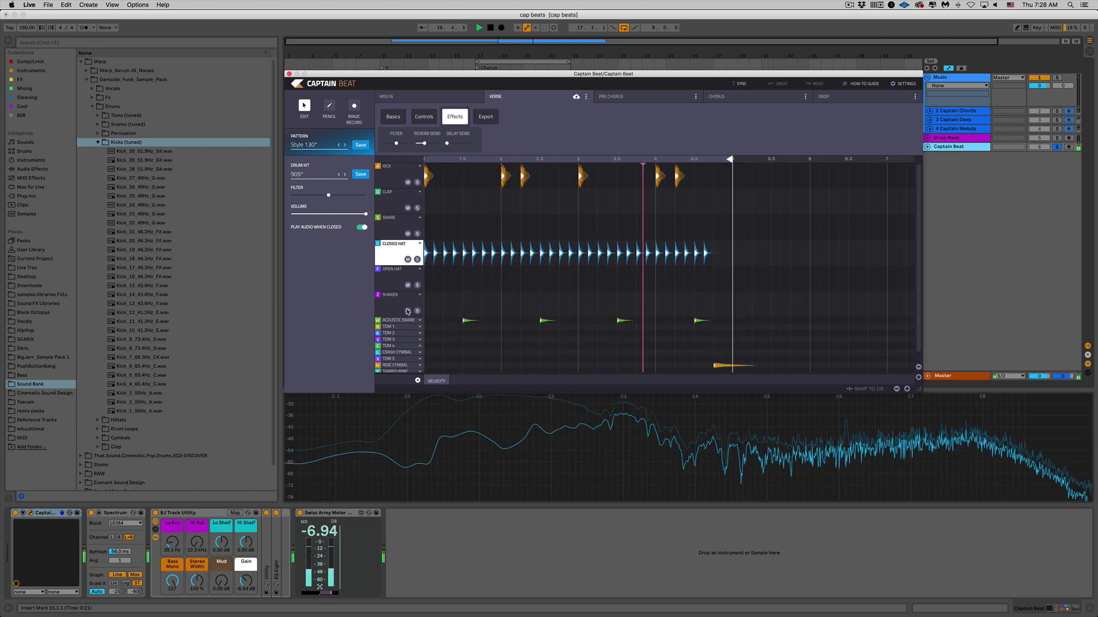
pyautogui.click(428, 145)
pyautogui.moveTo(427, 145); pyautogui.dragTo(426, 147)
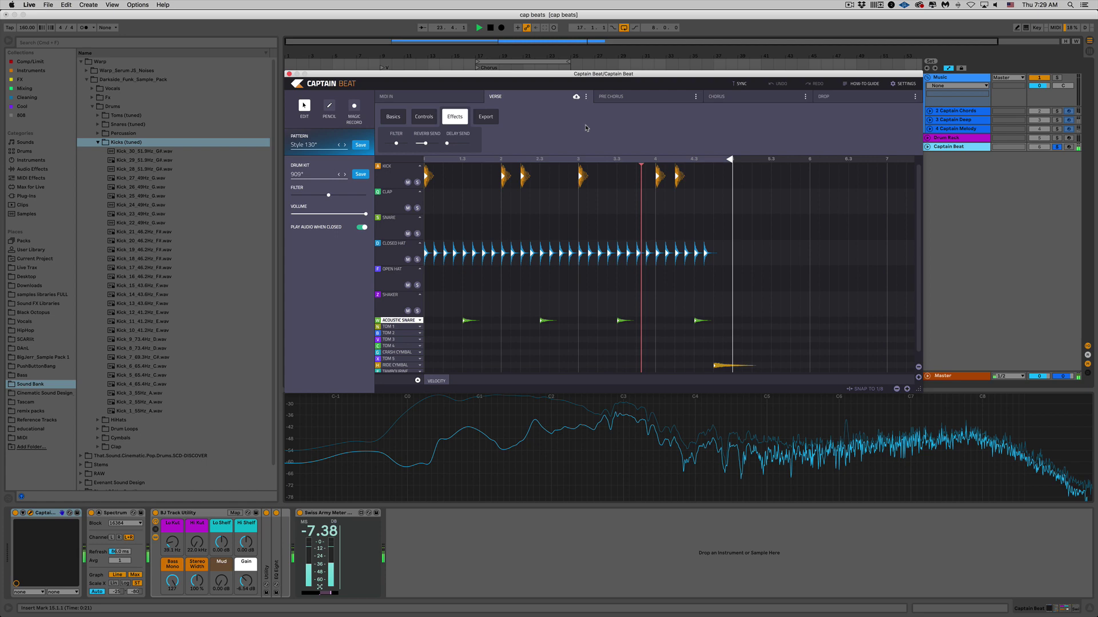
pyautogui.press('space')
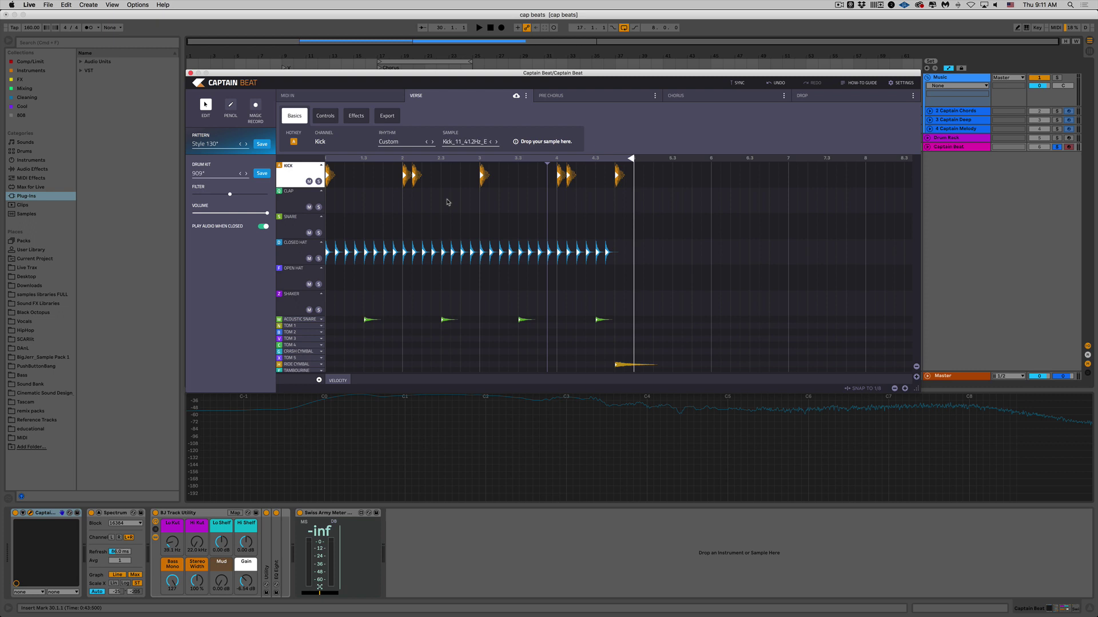
# Add a snare hit in the Snare row and move it onto beat 3.
pyautogui.click(450, 226)
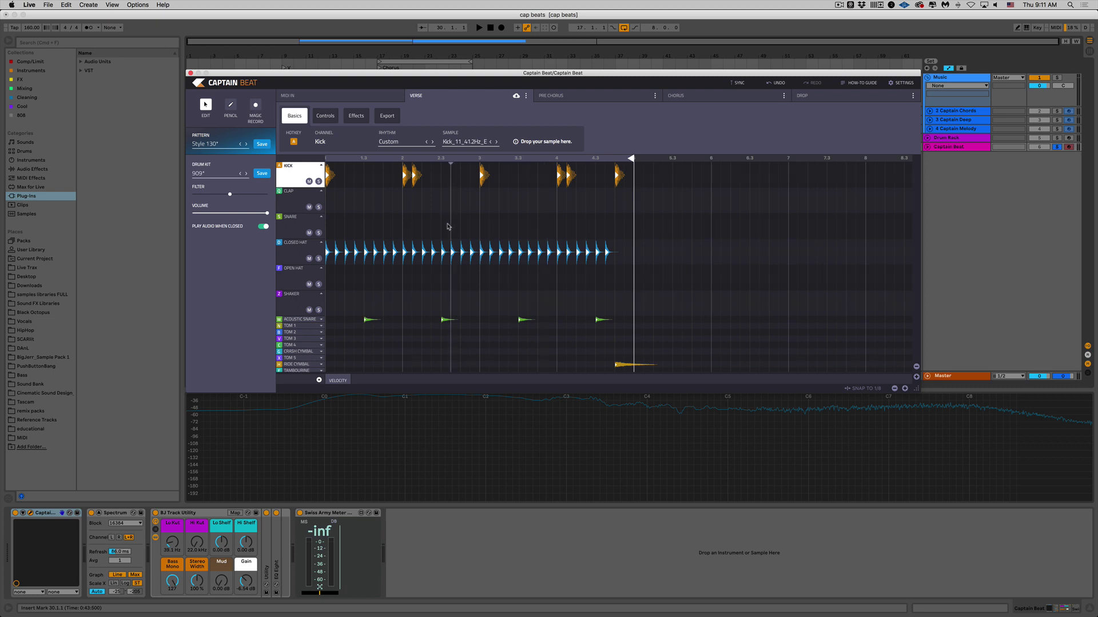
pyautogui.click(449, 226)
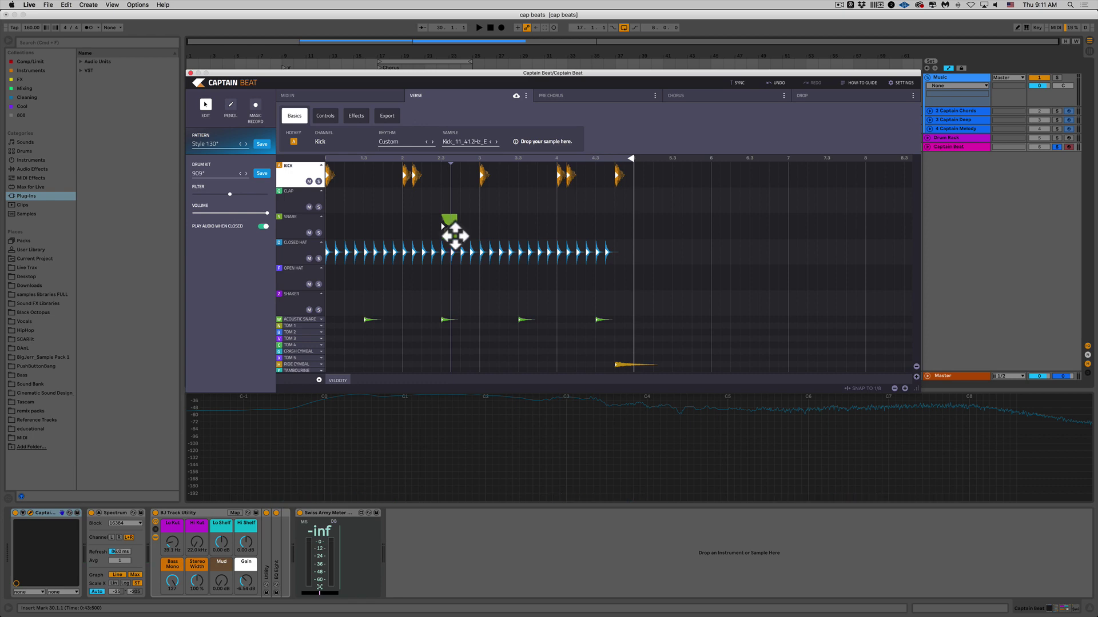
pyautogui.moveTo(454, 236); pyautogui.dragTo(513, 239)
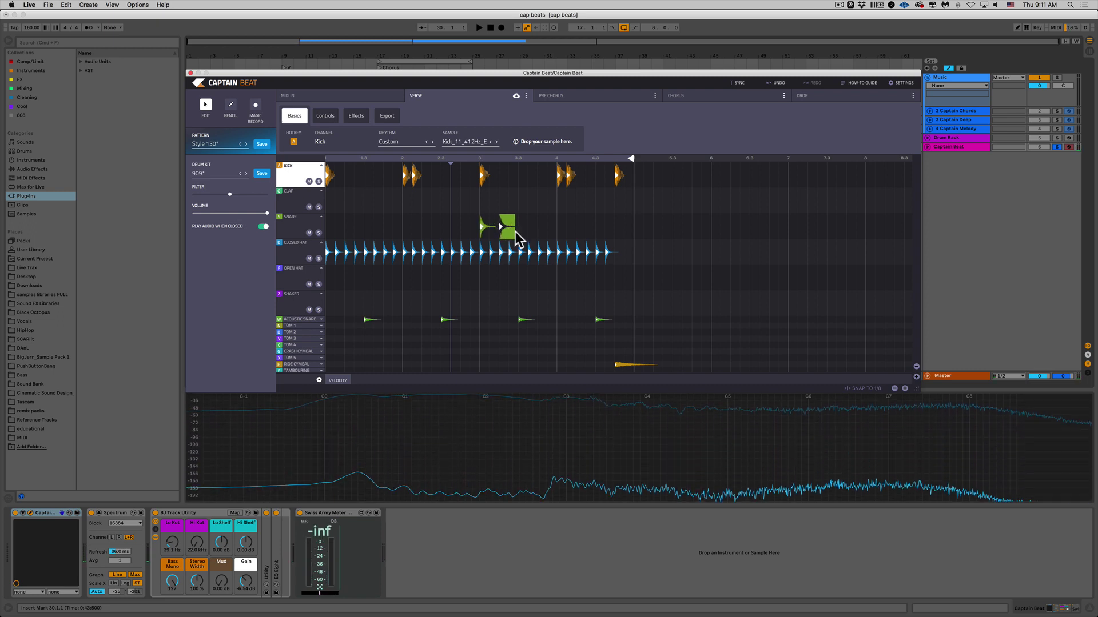
# With the Pencil, paint snare notes, set grid snap to 1/16 and paint a snare roll.
pyautogui.click(231, 105)
pyautogui.moveTo(350, 226); pyautogui.dragTo(379, 228)
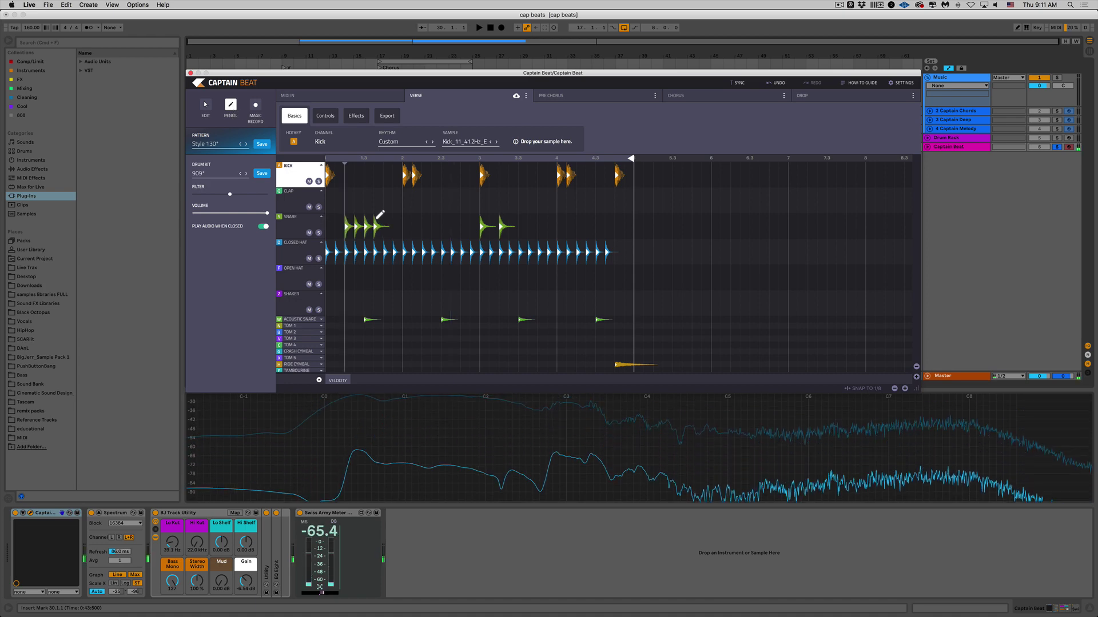
pyautogui.click(858, 390)
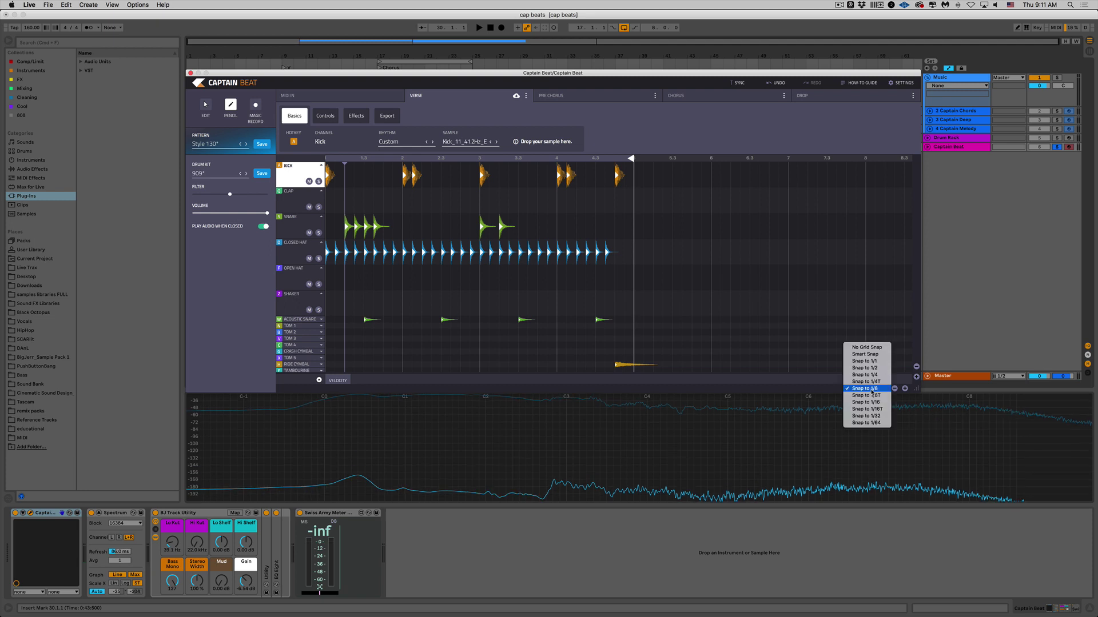
pyautogui.press('Return')
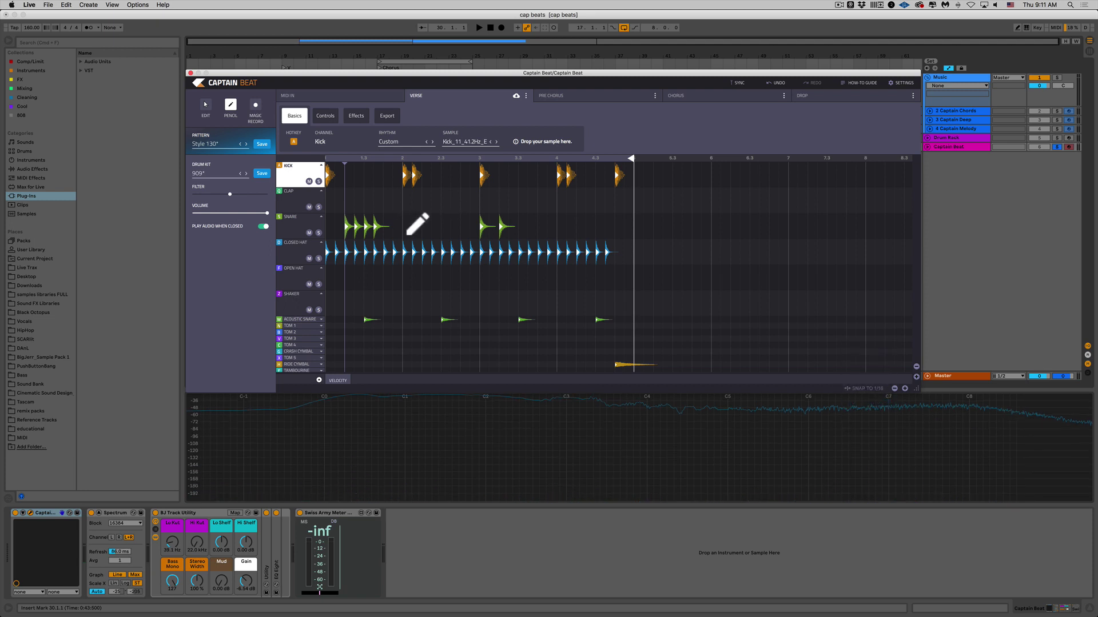
pyautogui.moveTo(407, 233); pyautogui.dragTo(430, 235)
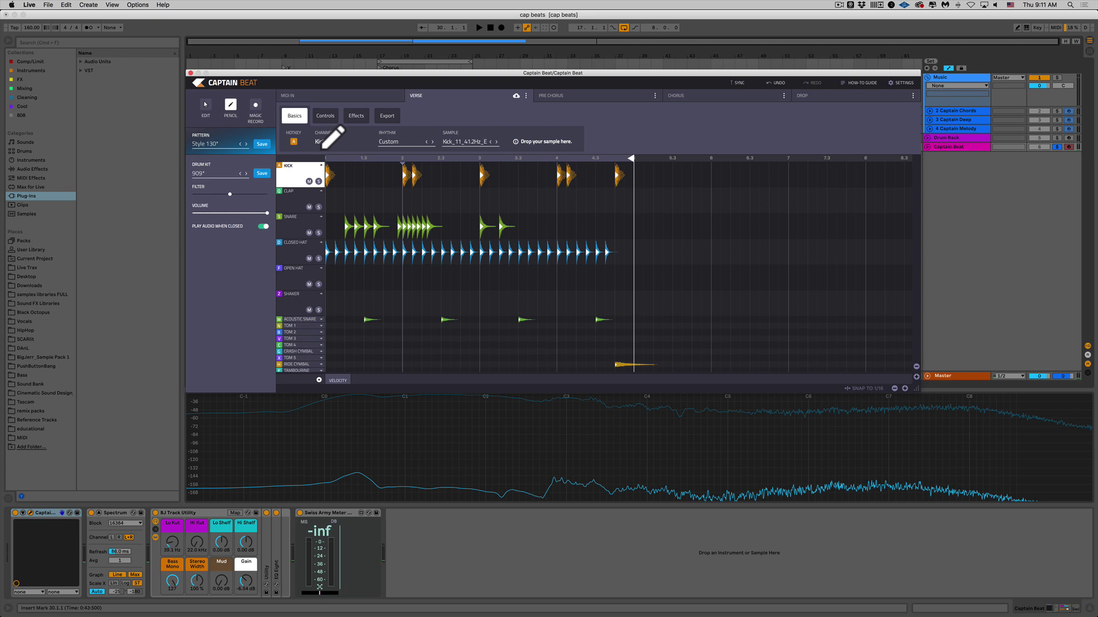
# Marquee-select all the snare notes with the Edit tool and delete them.
pyautogui.click(207, 105)
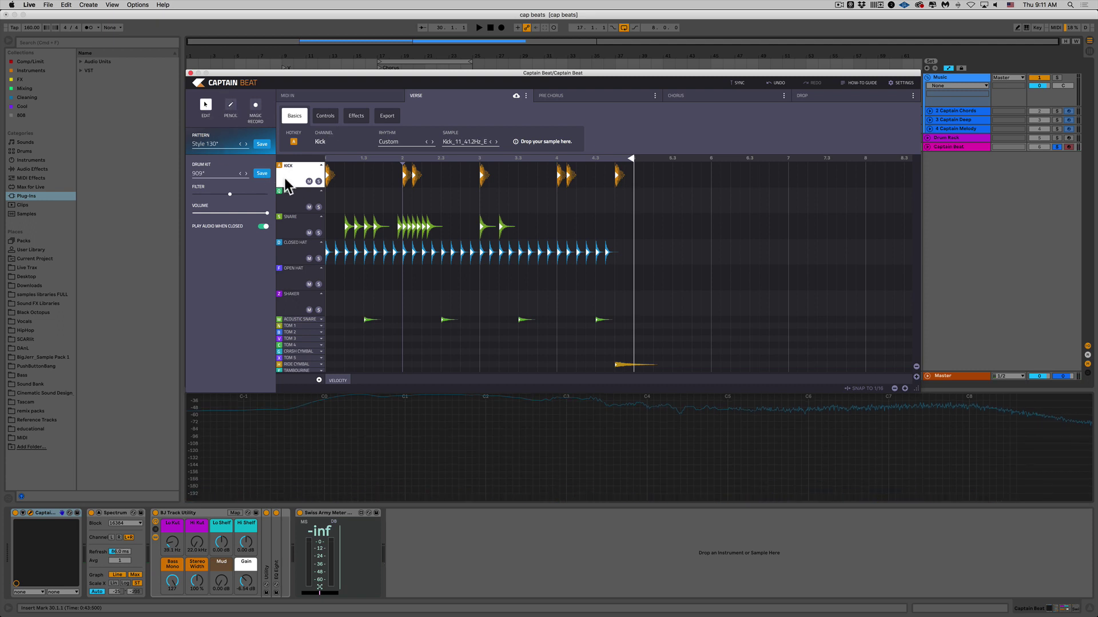
pyautogui.moveTo(337, 229); pyautogui.dragTo(530, 226)
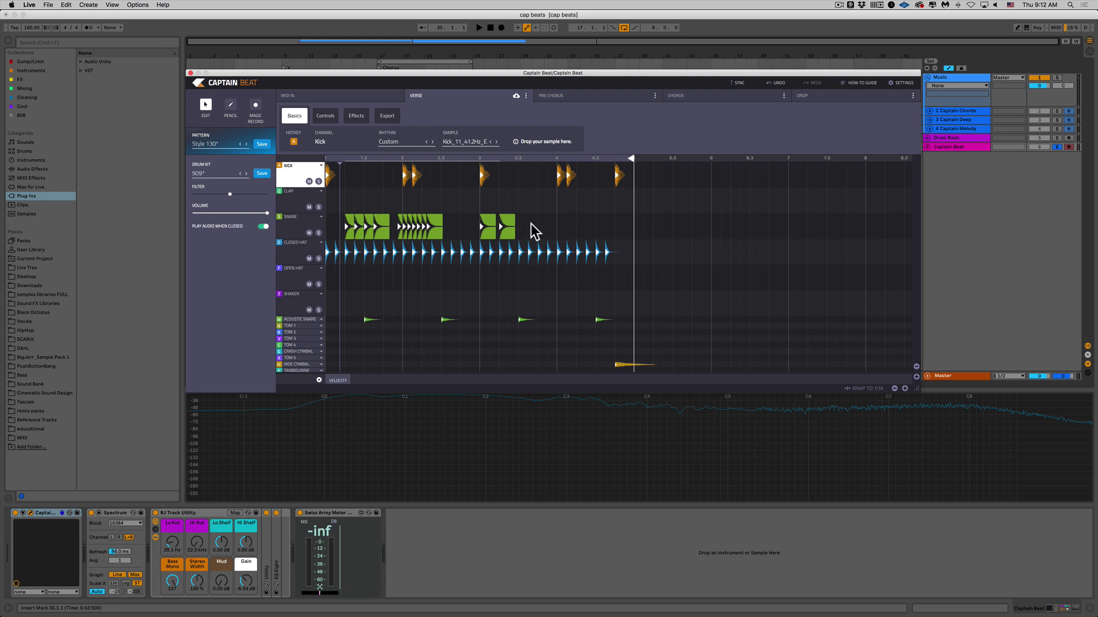
pyautogui.press('Delete')
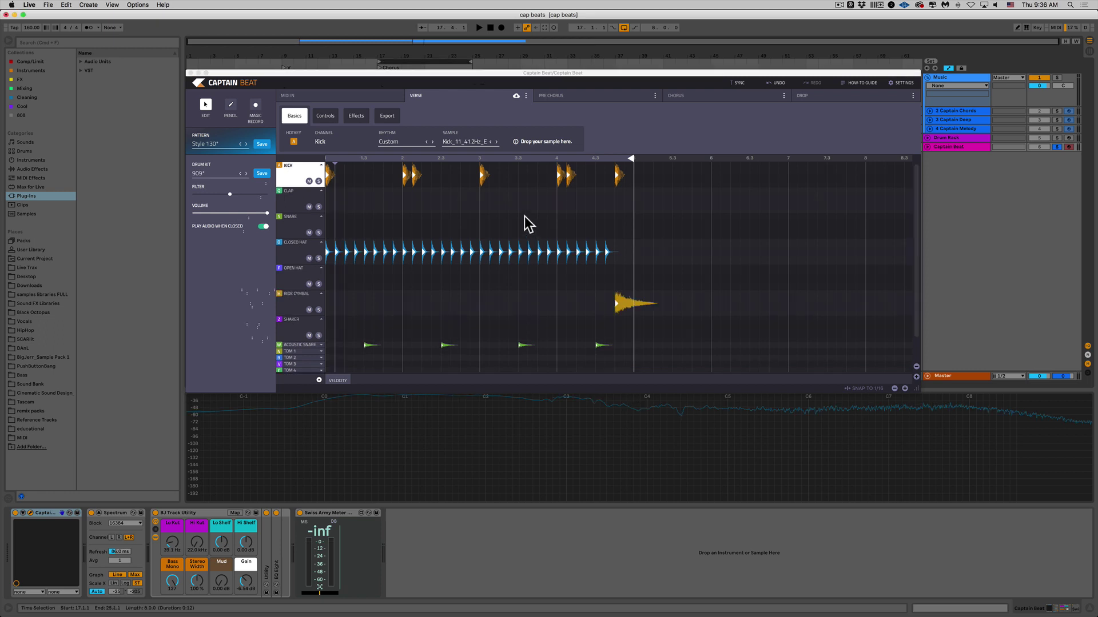
# Magic Record tambourine hits live with the E key while the pattern plays, then stop.
pyautogui.click(256, 106)
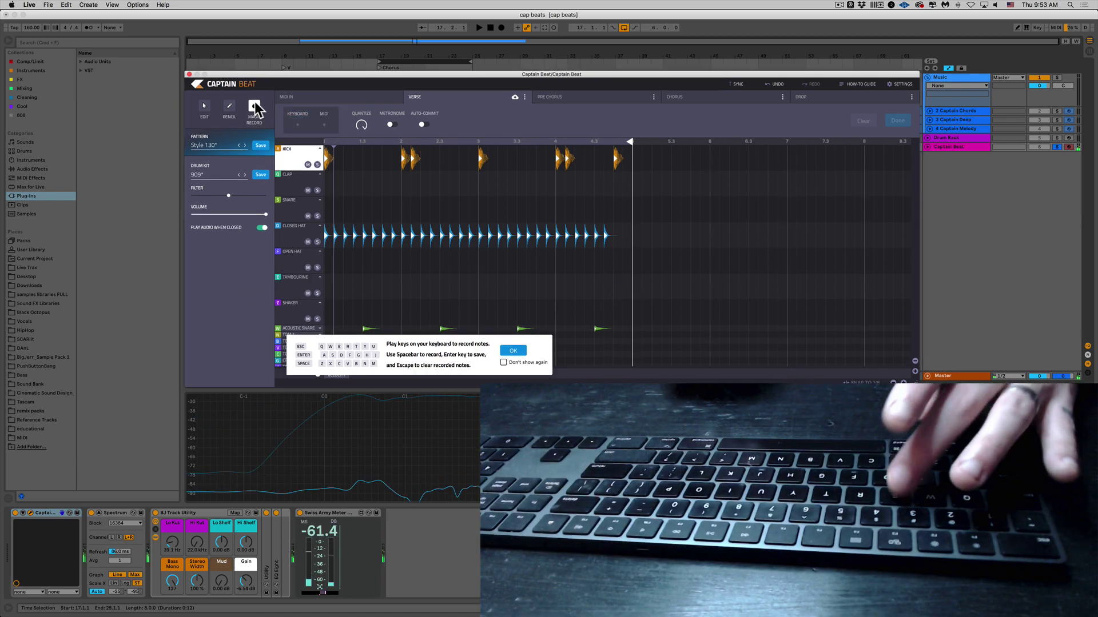
pyautogui.press('space')
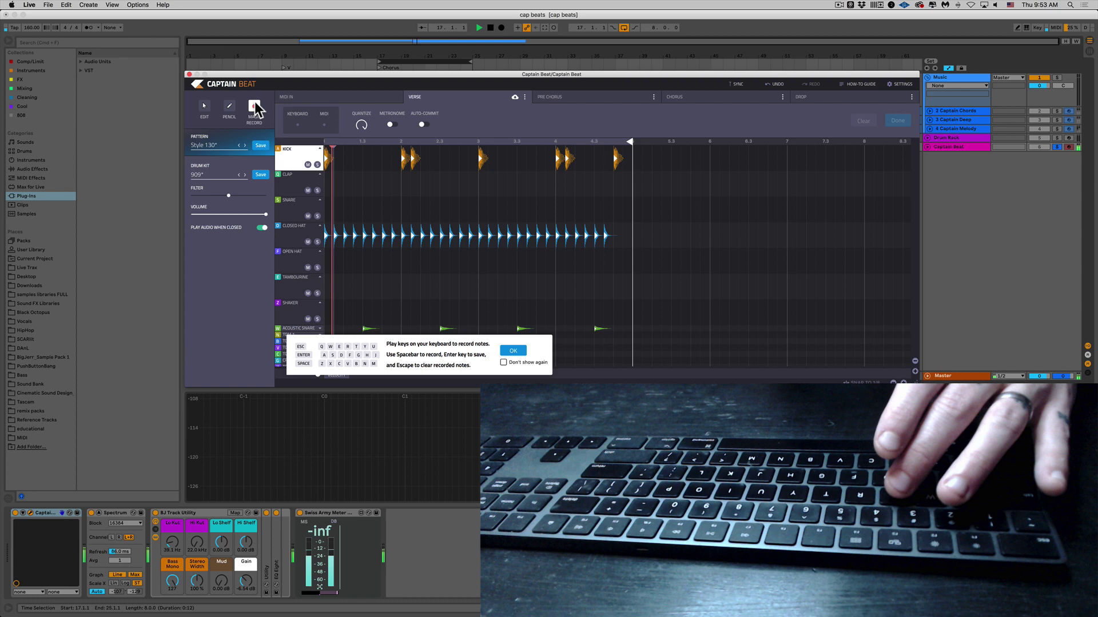
pyautogui.press('e')
pyautogui.press('e')
pyautogui.press('e')
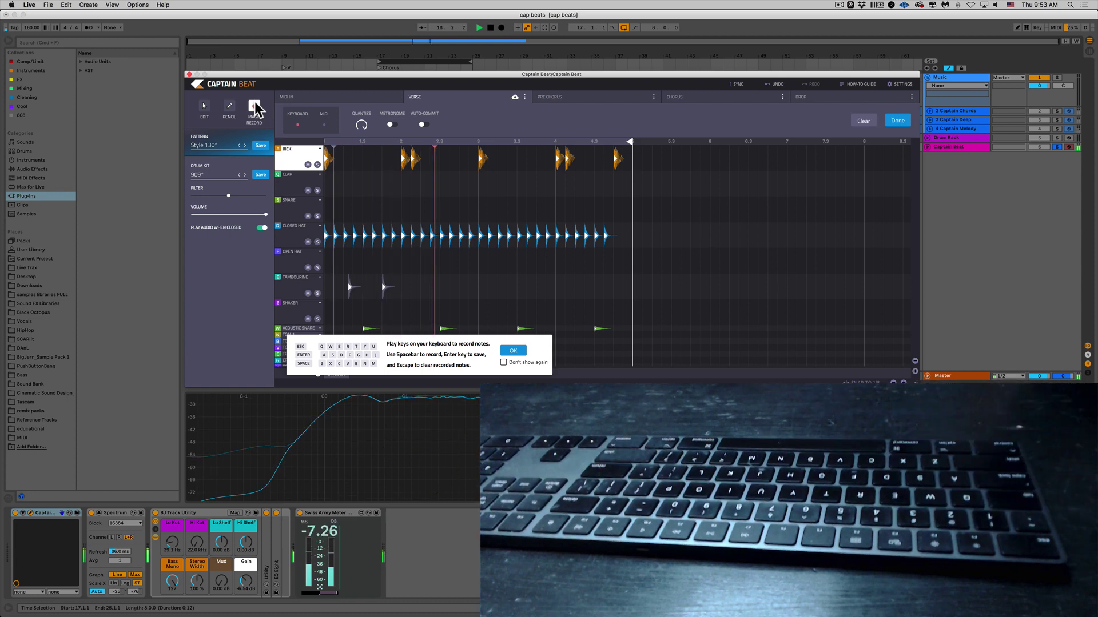
pyautogui.press('e')
pyautogui.press('e')
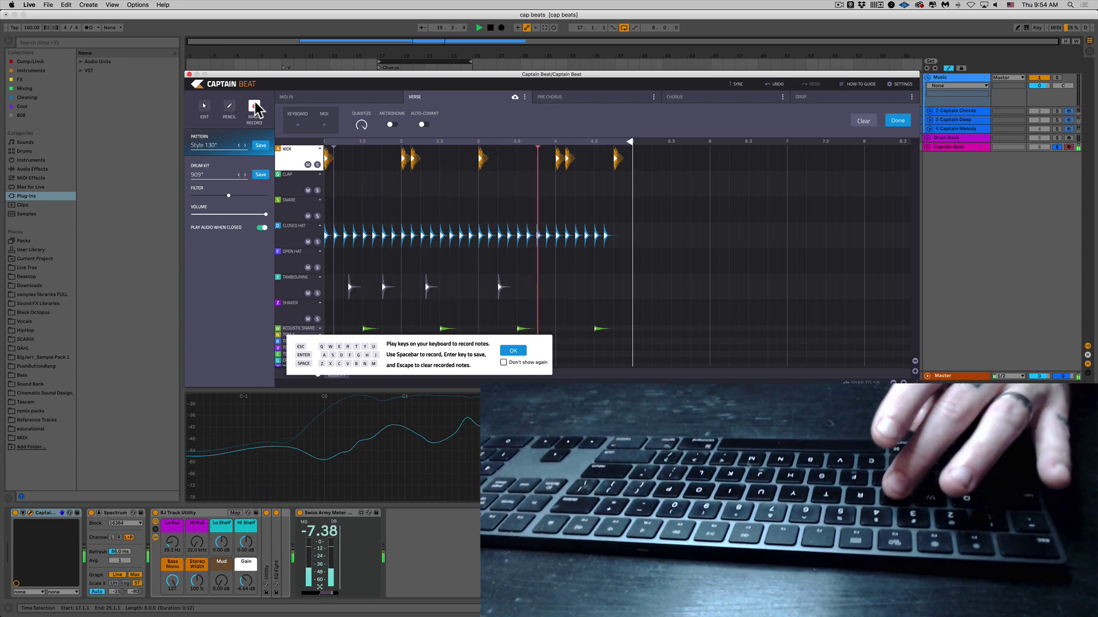
pyautogui.press('e')
pyautogui.press('space')
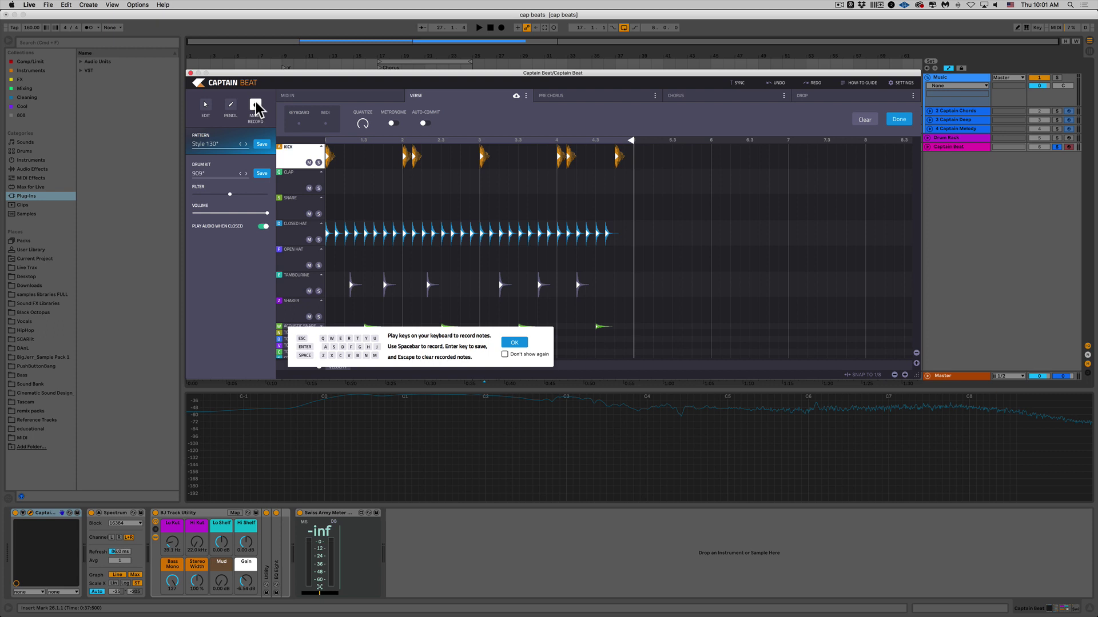
# Keep the six tambourine hits, nudge the third one slightly earlier, and play the pattern.
pyautogui.click(894, 120)
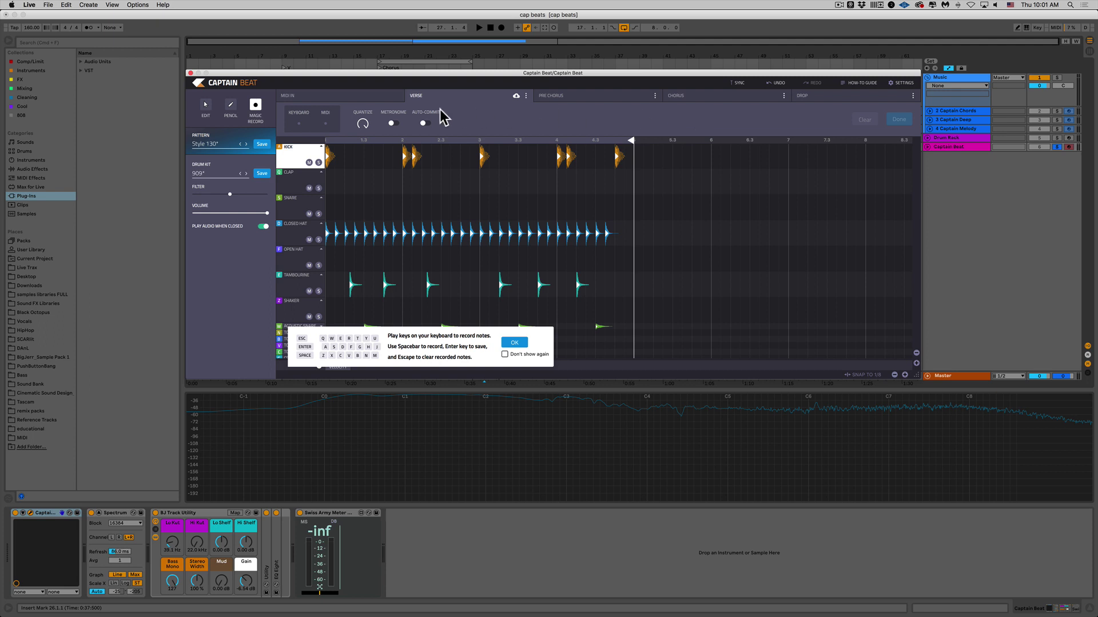
pyautogui.click(206, 105)
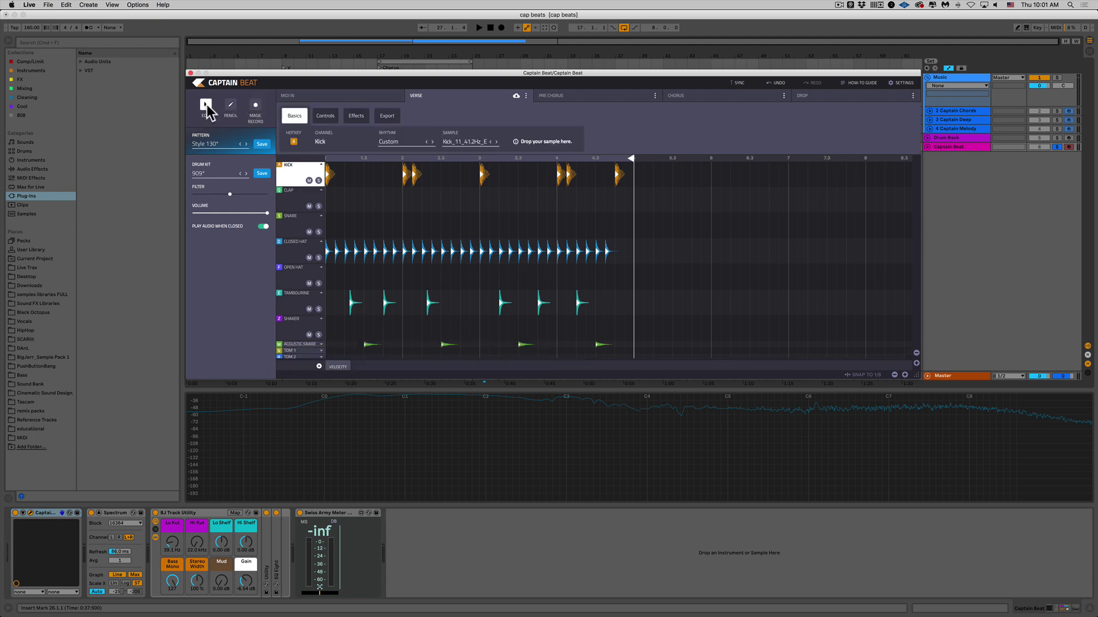
pyautogui.click(356, 309)
pyautogui.click(435, 309)
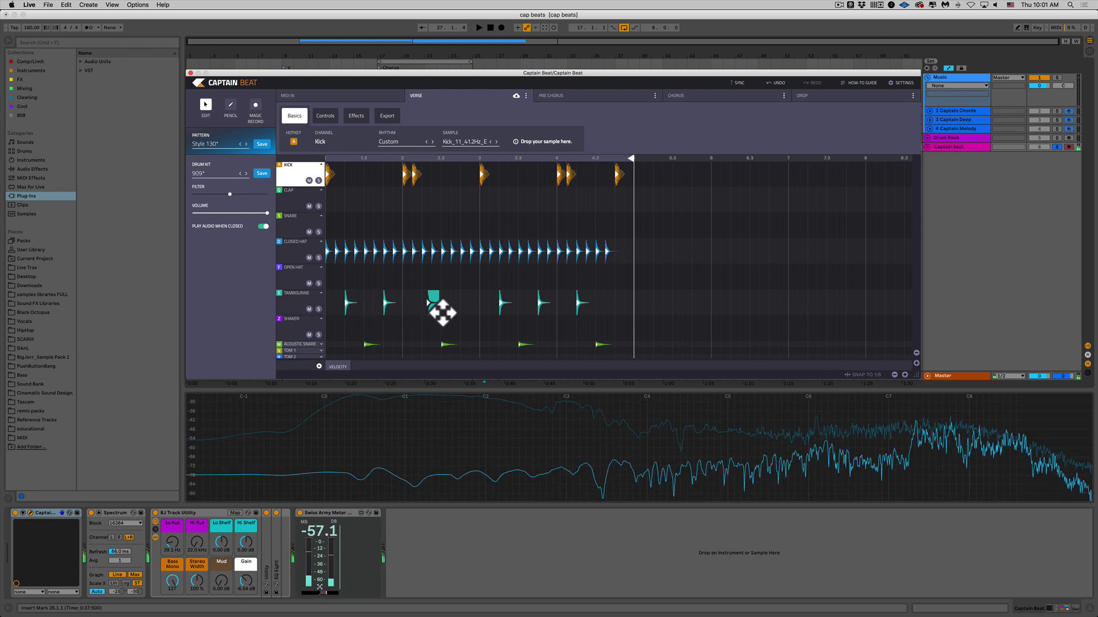
pyautogui.moveTo(441, 311); pyautogui.dragTo(436, 312)
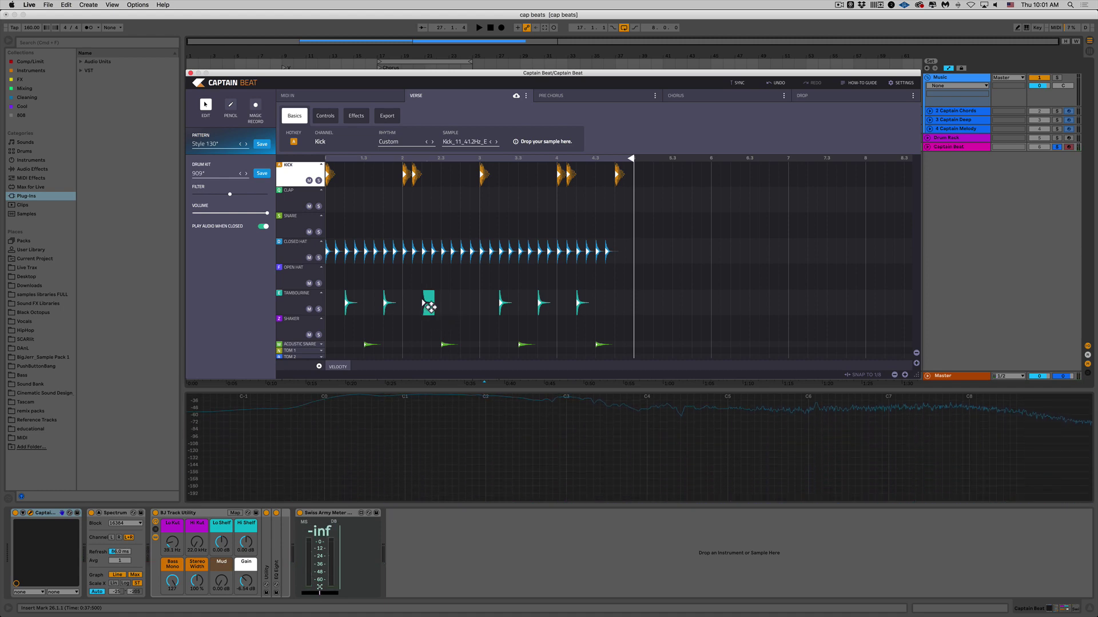
pyautogui.press('space')
# Set Live's playhead to bar 17, enable SYNC, and play then stop the pattern.
pyautogui.click(399, 59)
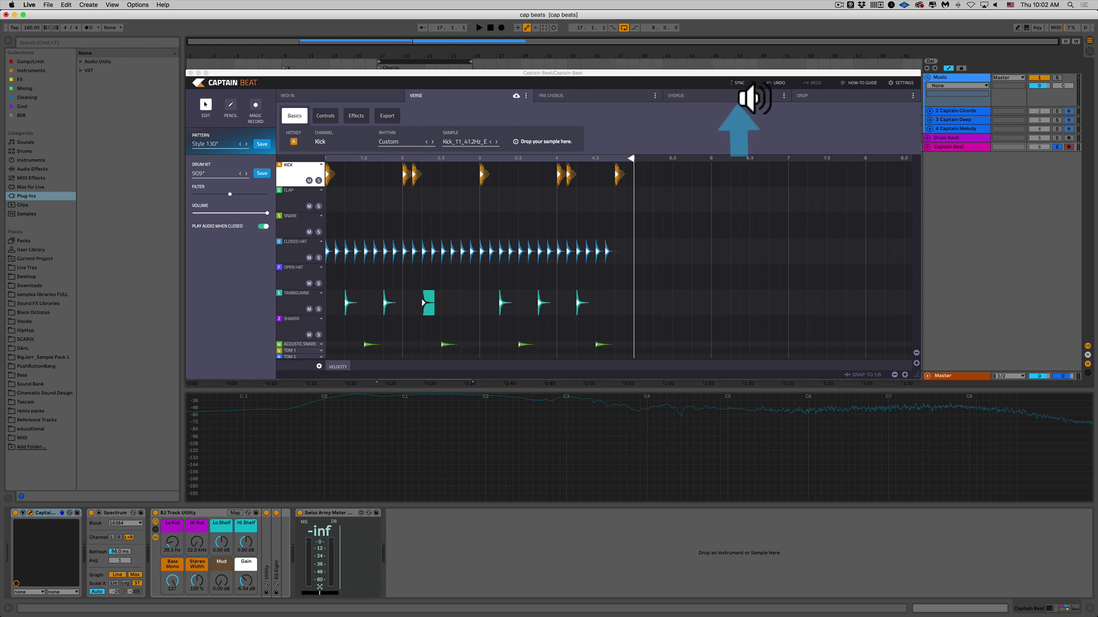
pyautogui.click(740, 84)
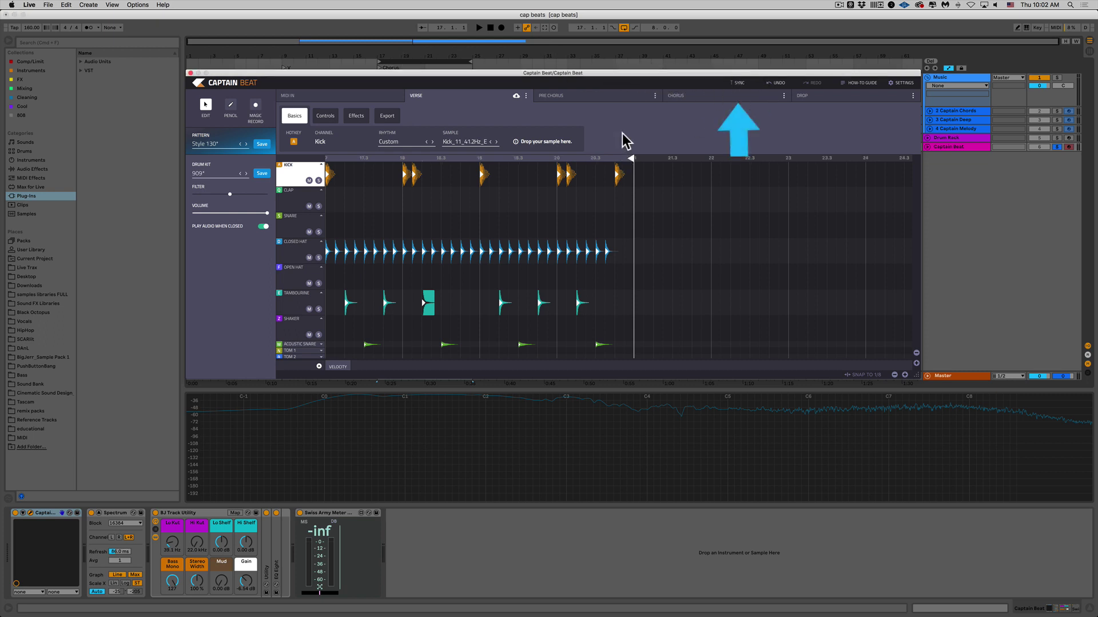
pyautogui.press('space')
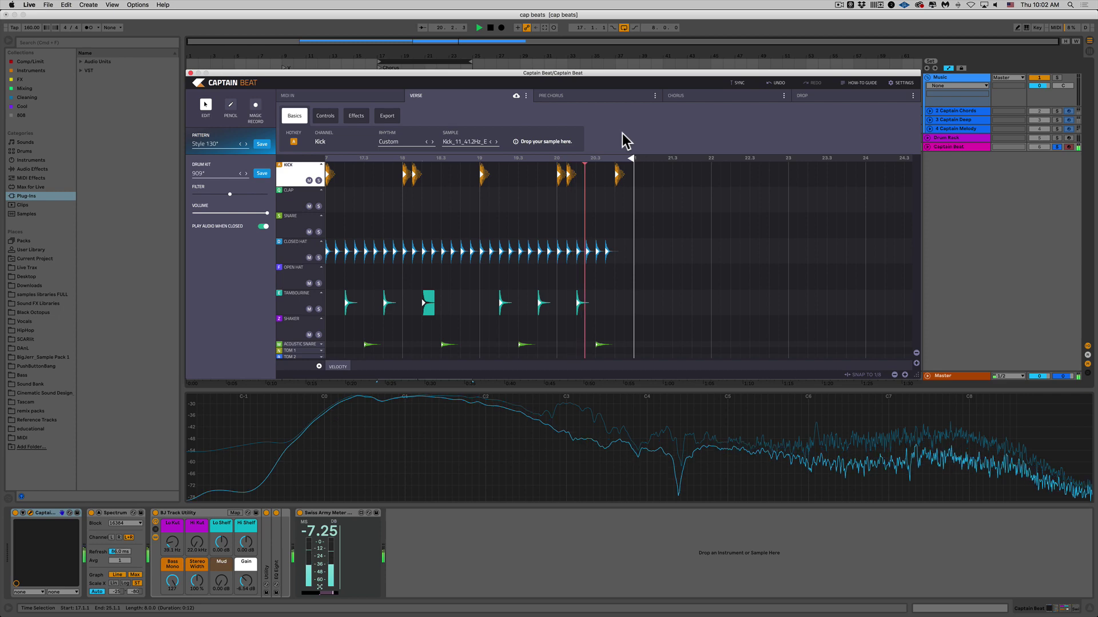
pyautogui.press('space')
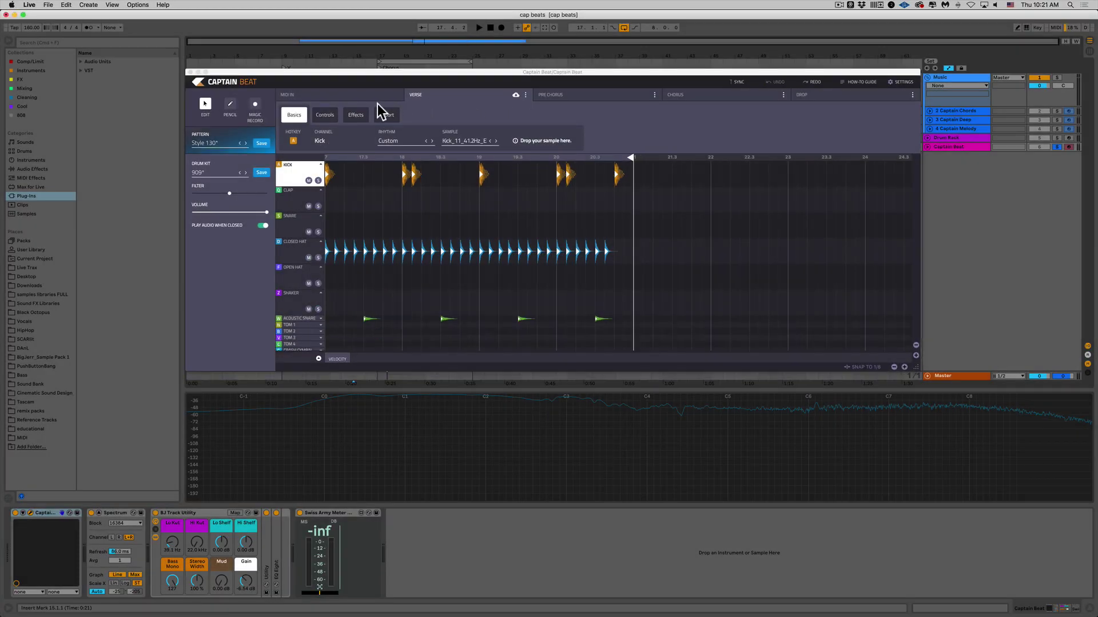
# Turn on Magic Record and start playback to perform four shaker hits.
pyautogui.click(255, 107)
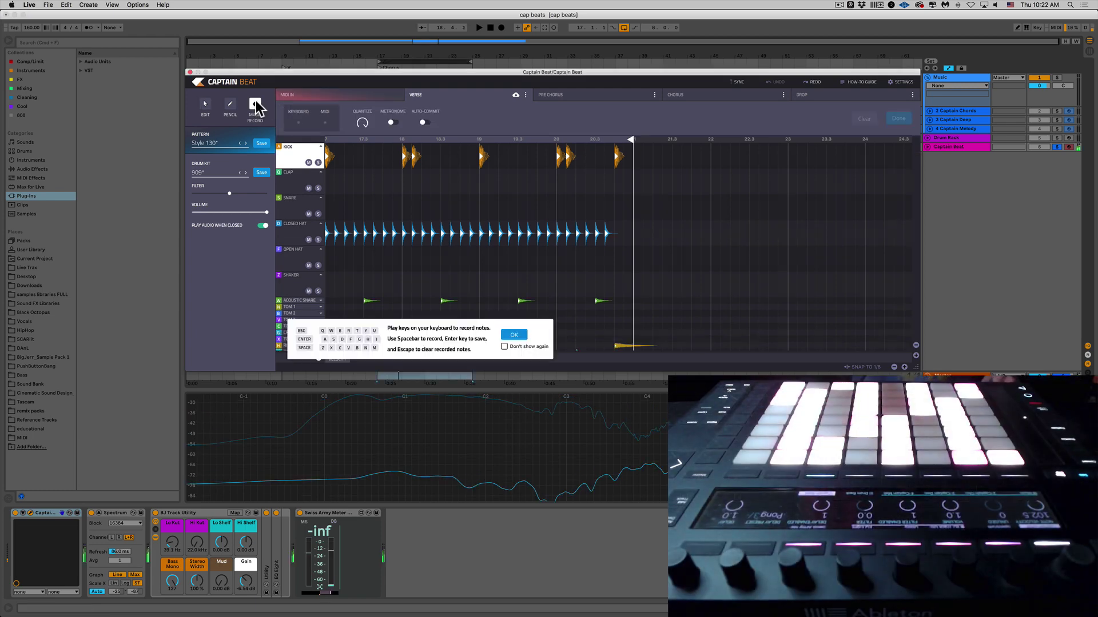
pyautogui.press('space')
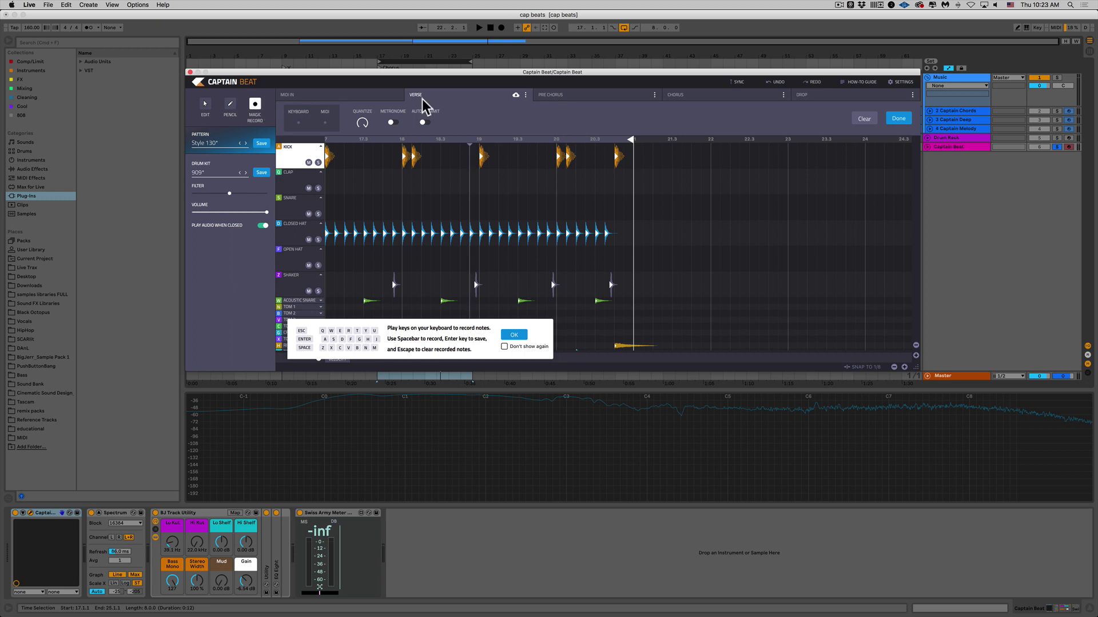
# Keep the shaker hits, preview the first three shaker notes, and play the pattern.
pyautogui.click(907, 118)
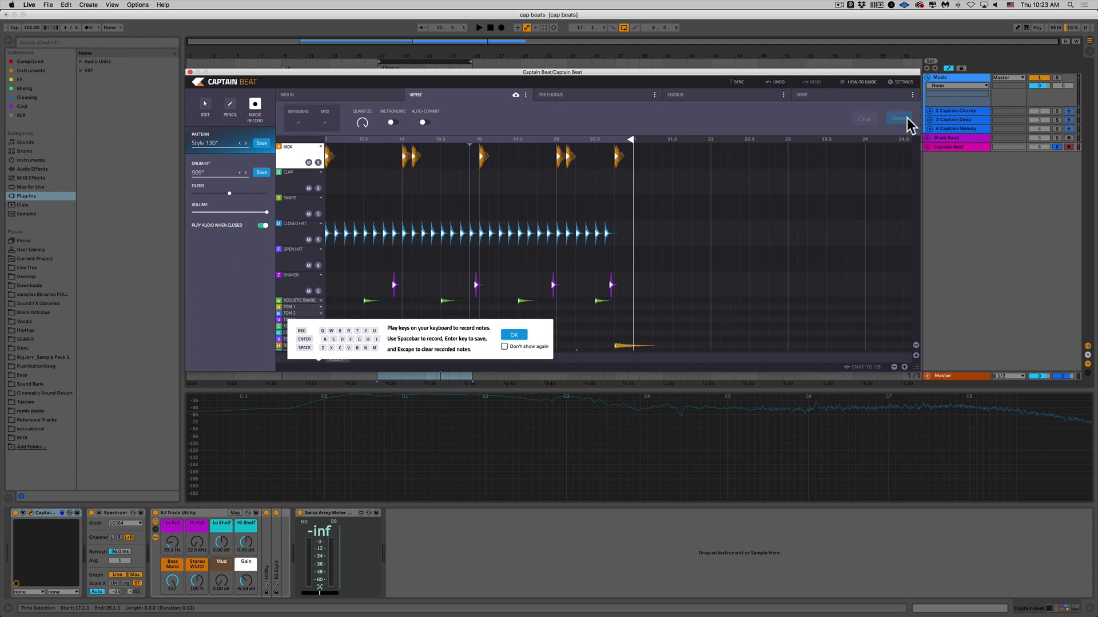
pyautogui.click(205, 105)
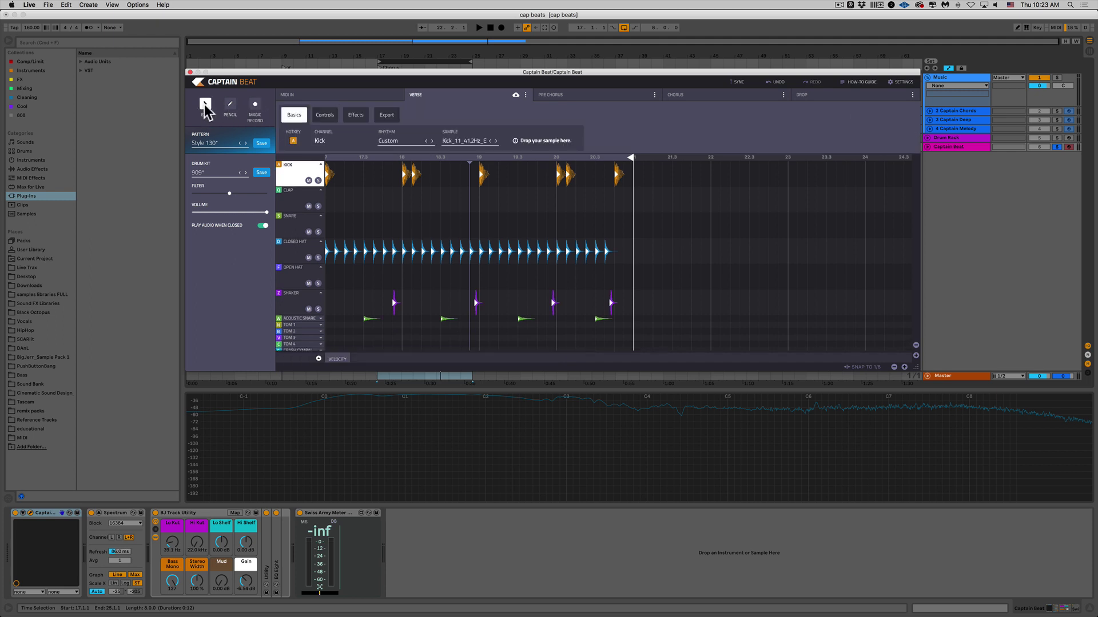
pyautogui.click(485, 312)
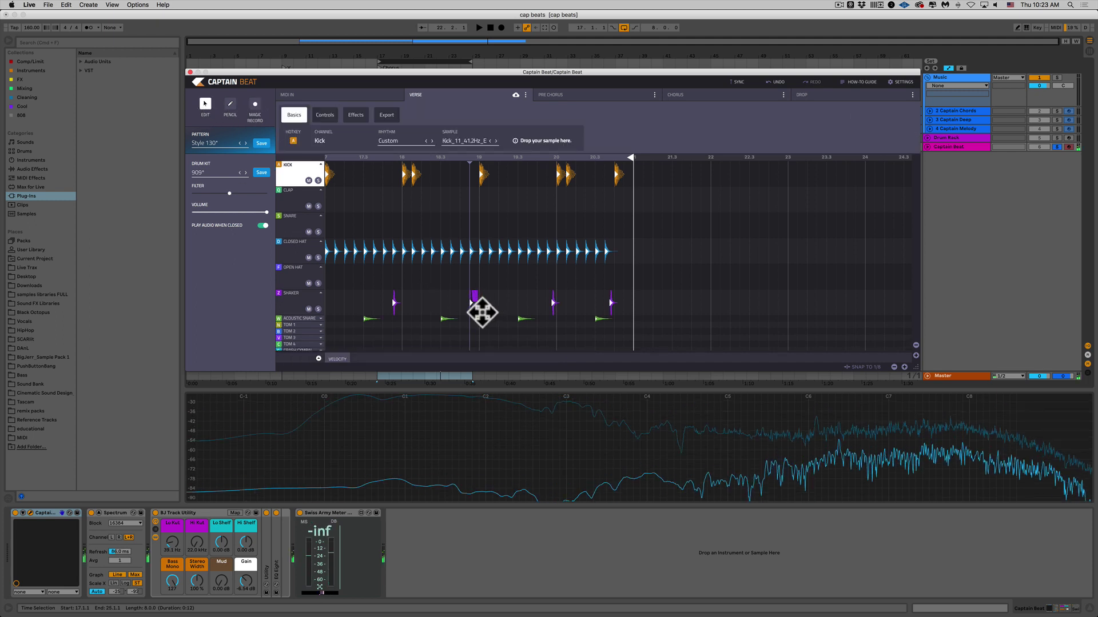
pyautogui.click(552, 302)
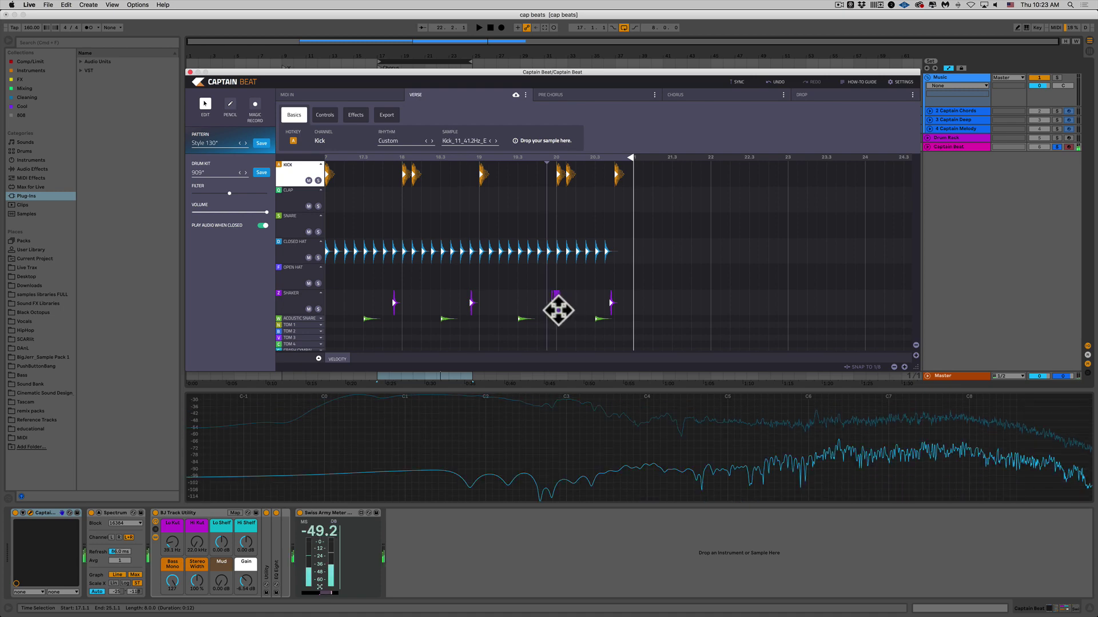
pyautogui.click(611, 304)
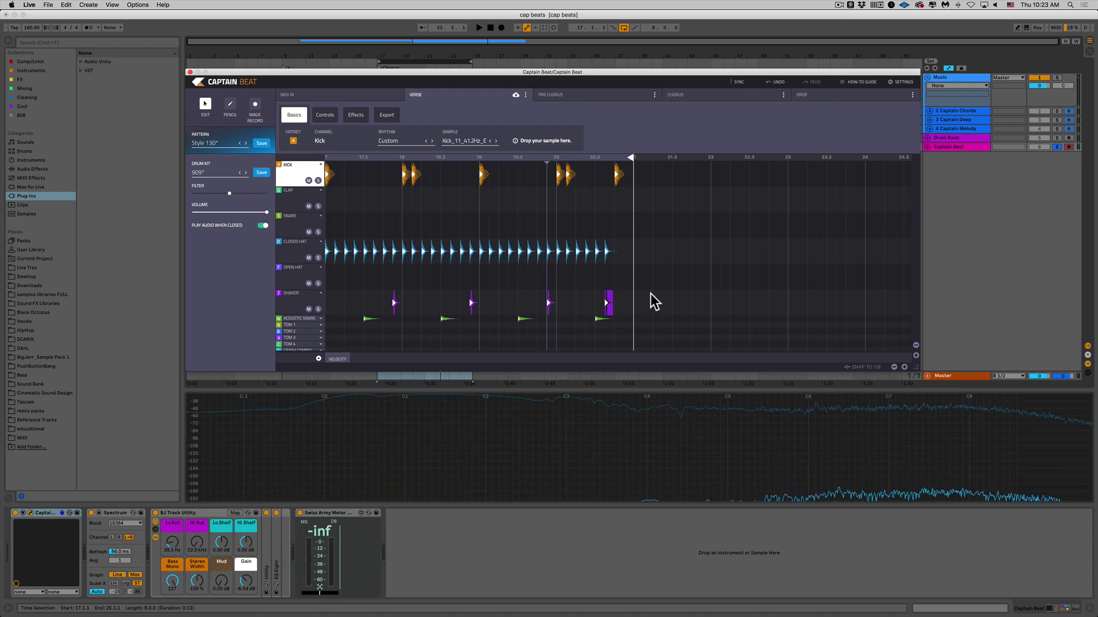
pyautogui.press('space')
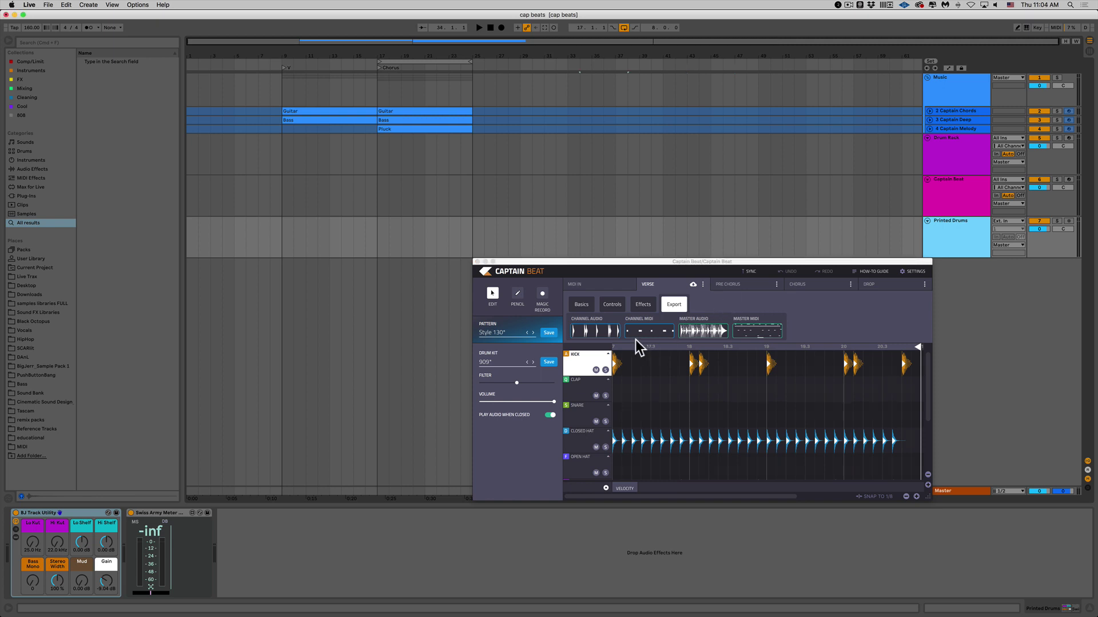
# Place the Verse - Kick channel audio on Printed Drums and audition it soloed.
pyautogui.moveTo(590, 334); pyautogui.dragTo(592, 231)
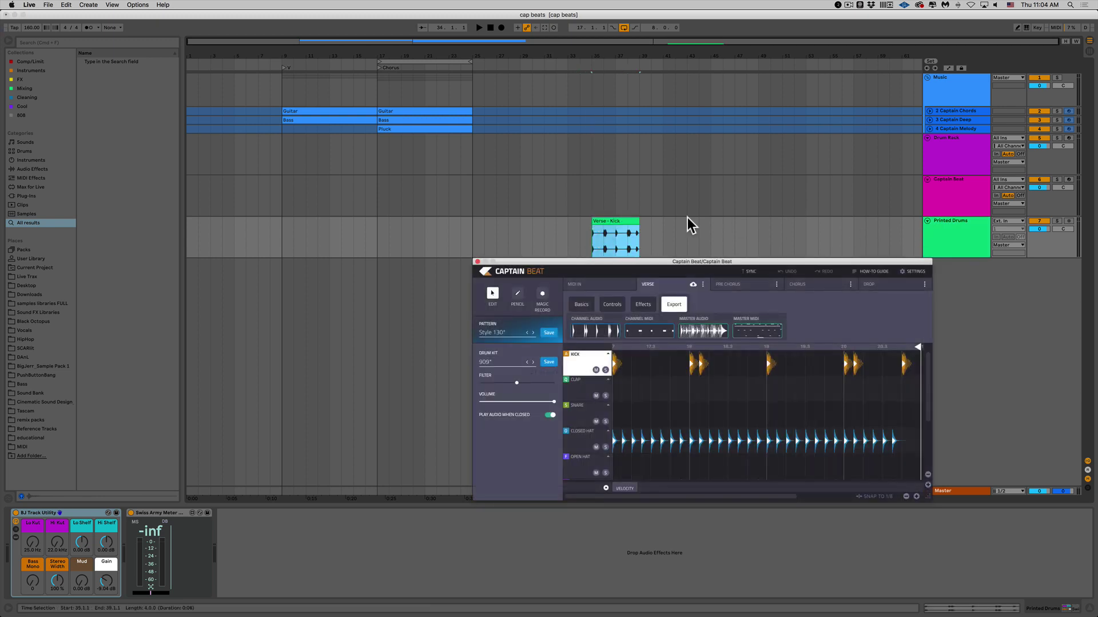
pyautogui.click(613, 220)
pyautogui.press('s')
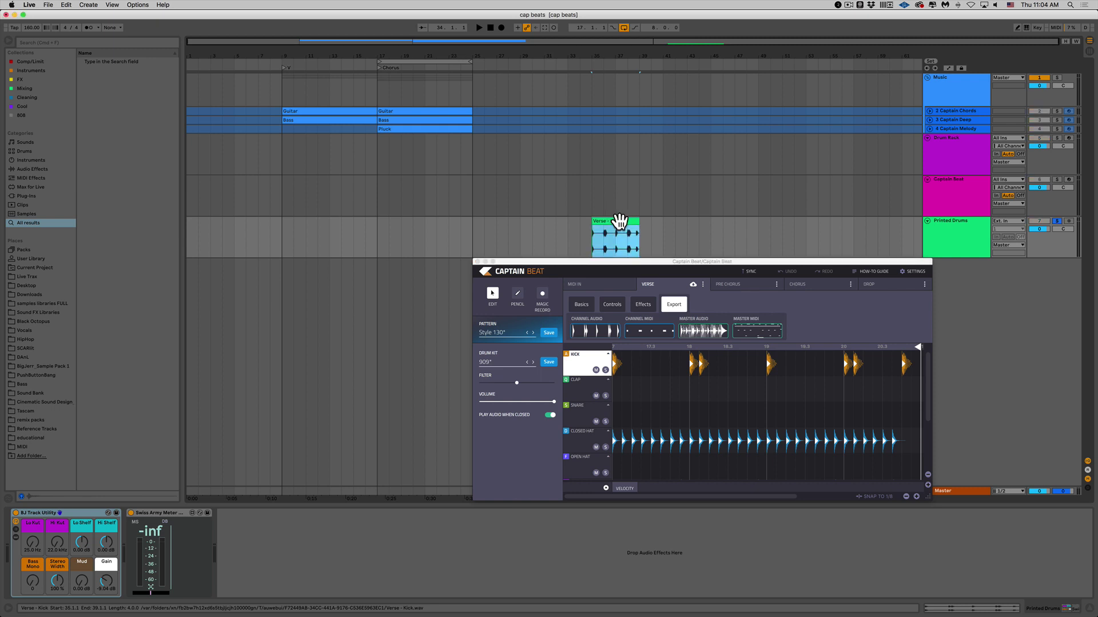
pyautogui.press('space')
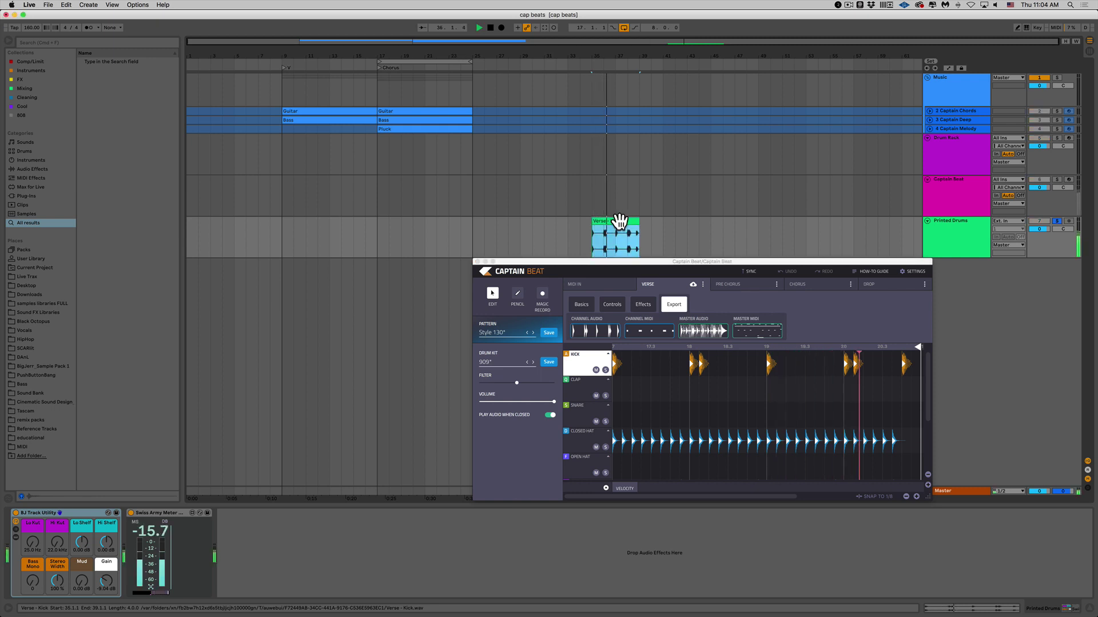
pyautogui.press('space')
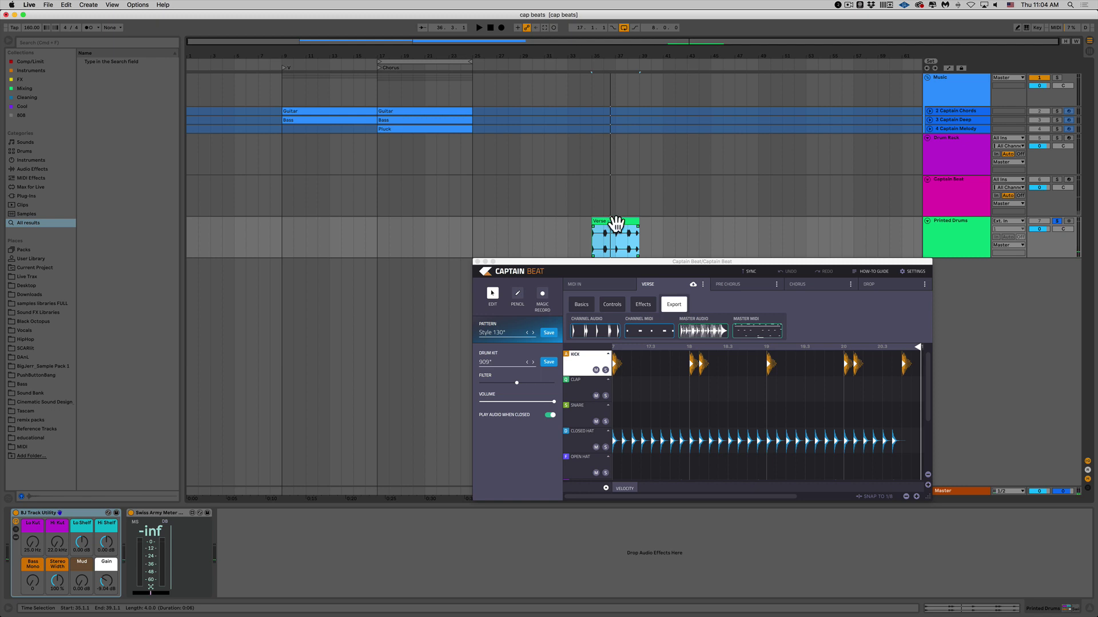
# Unsolo Printed Drums and delete the Verse - Kick clip.
pyautogui.click(1056, 222)
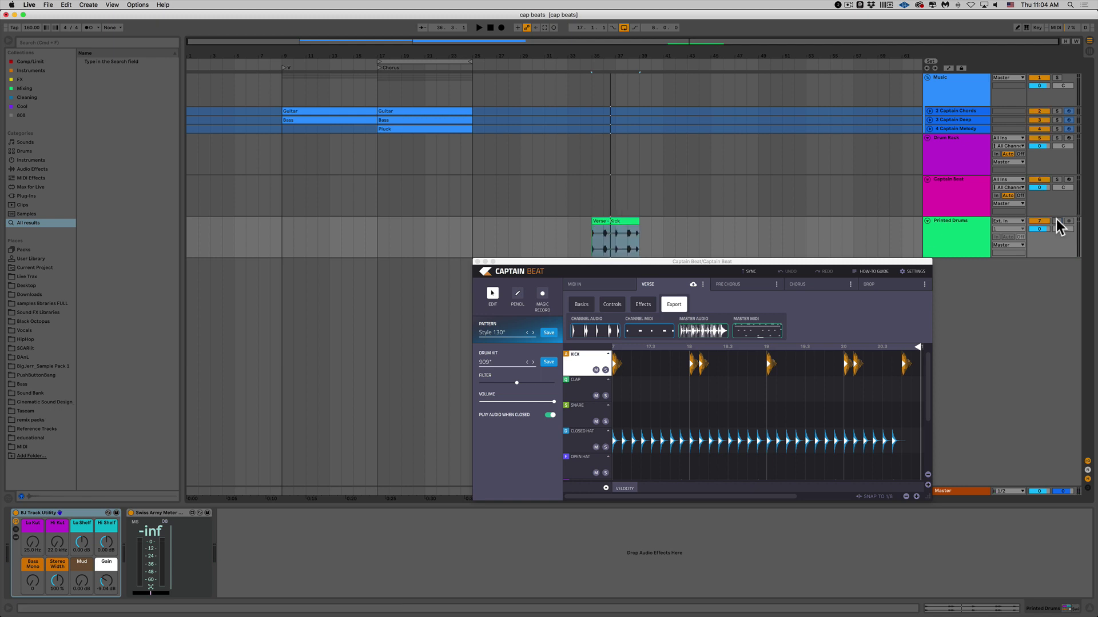
pyautogui.click(617, 220)
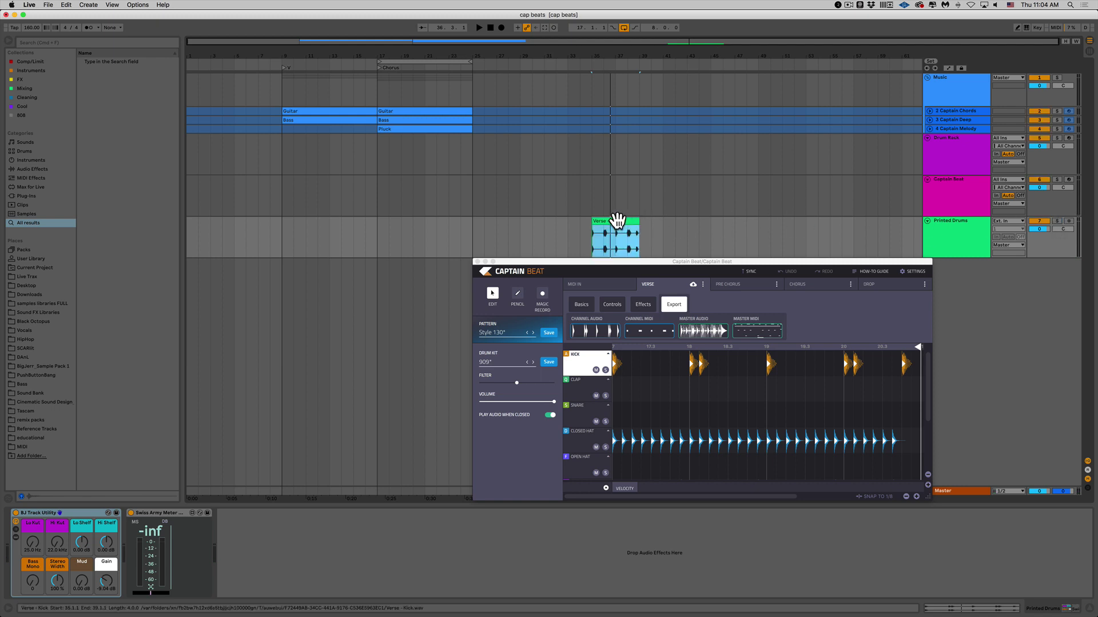
pyautogui.press('Delete')
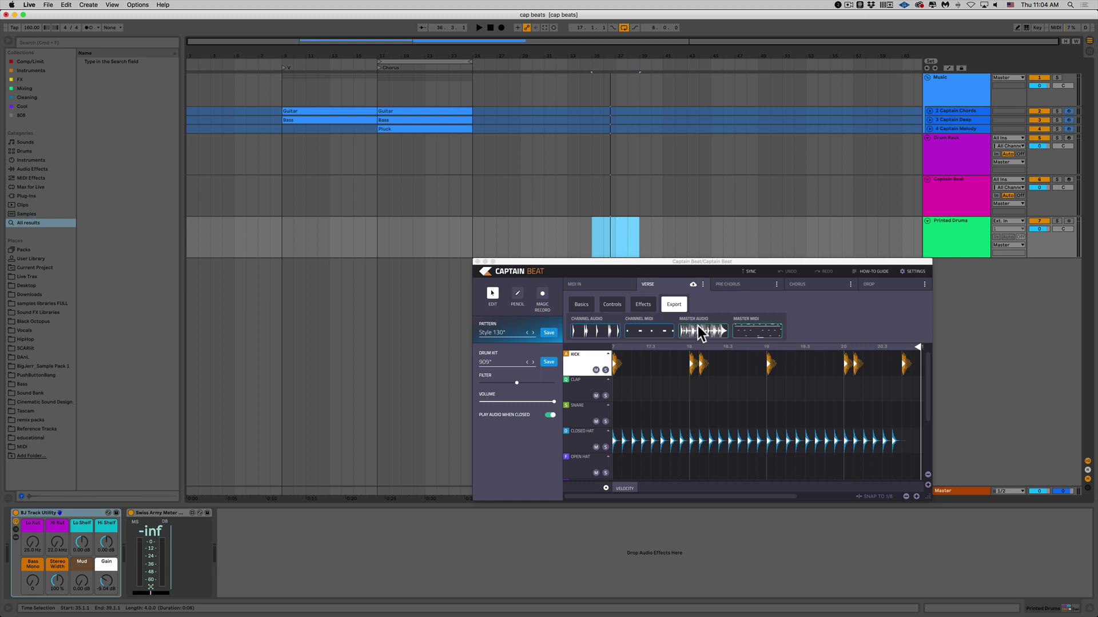
# Drop the full Verse master mix audio onto Printed Drums at bar 37, audition it soloed, then select the clip.
pyautogui.moveTo(697, 327); pyautogui.dragTo(612, 241)
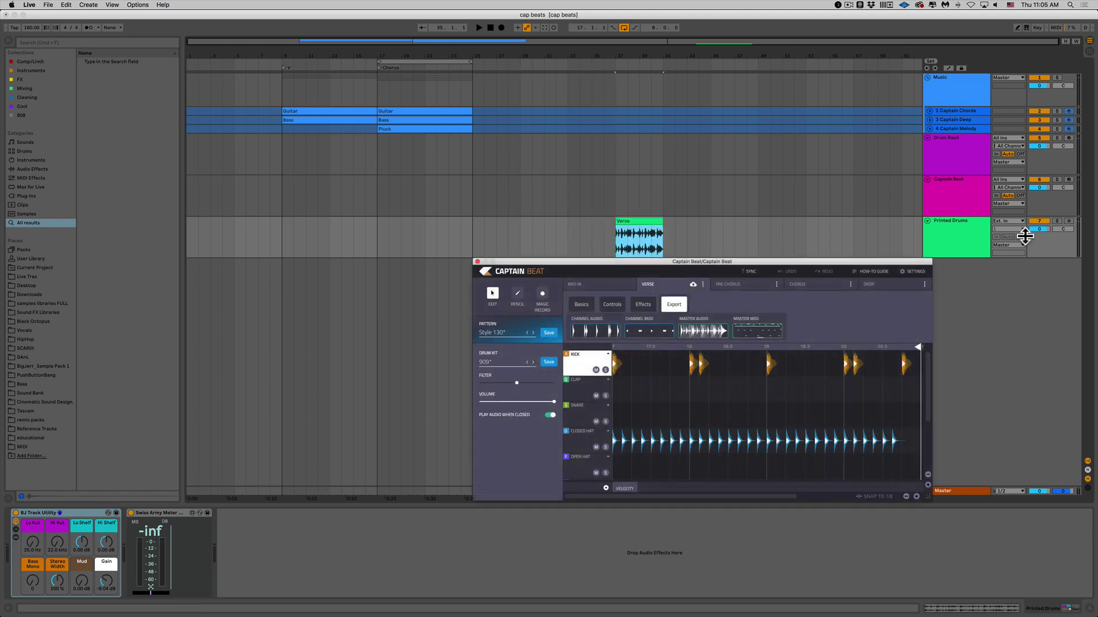
pyautogui.click(1056, 220)
pyautogui.press('space')
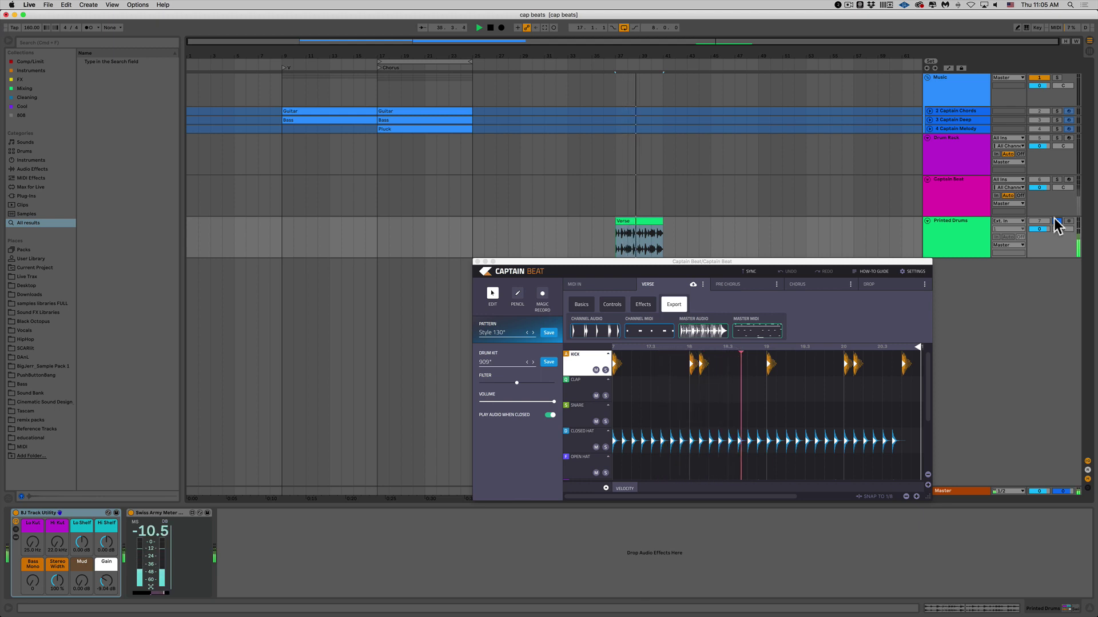
pyautogui.click(1056, 220)
pyautogui.press('space')
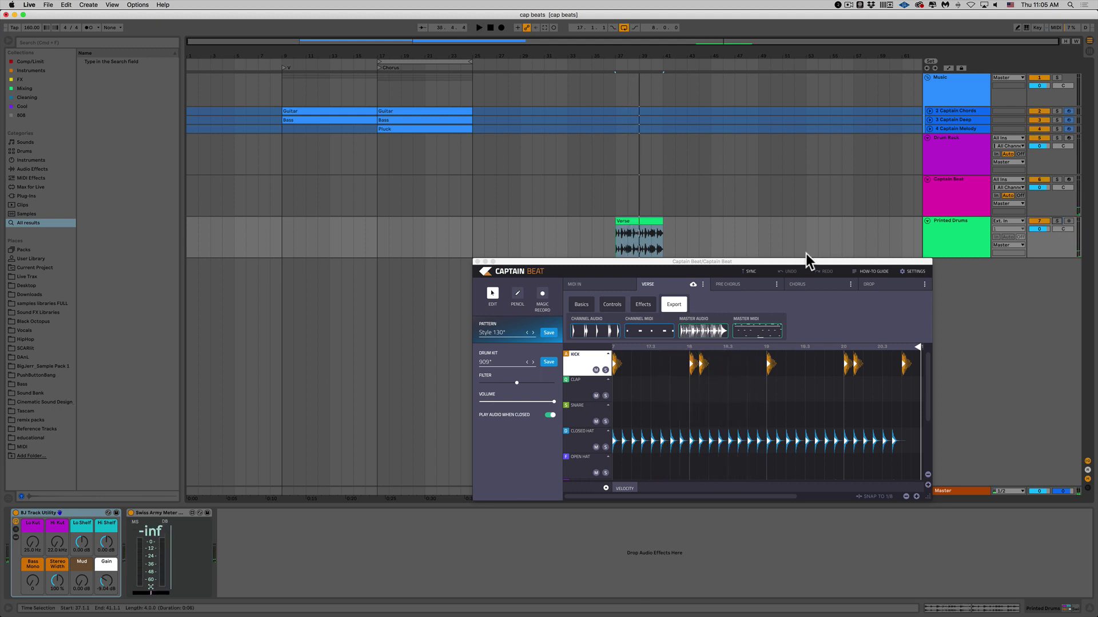
pyautogui.click(646, 222)
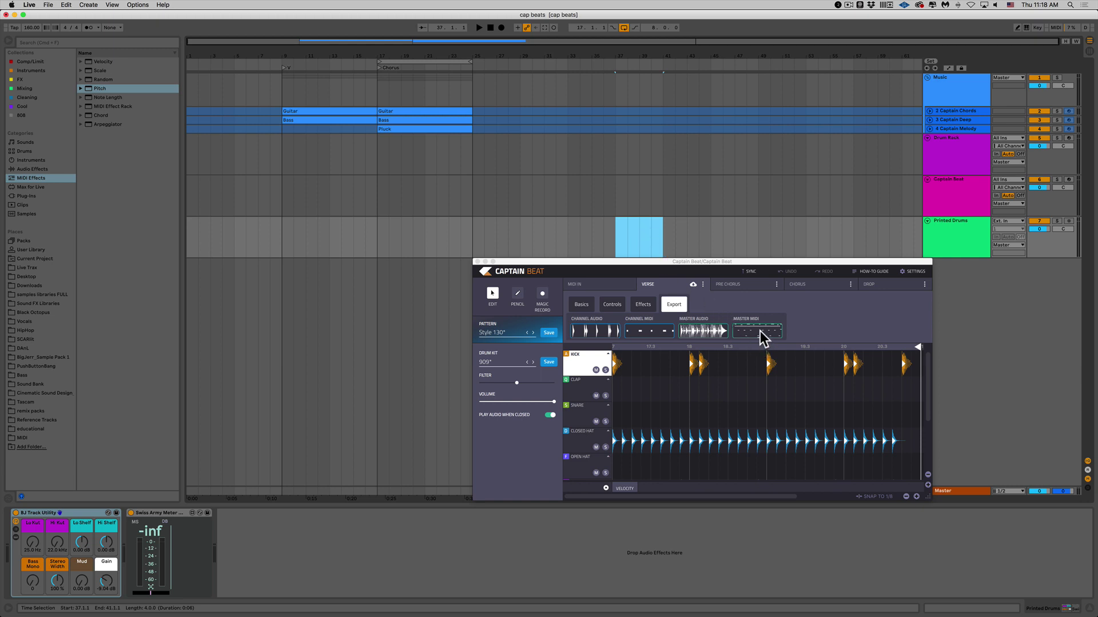
# Put the Master MIDI clip on the Captain Beat track, disable Play Audio When Closed, close the plugin, and play.
pyautogui.moveTo(760, 332); pyautogui.dragTo(616, 190)
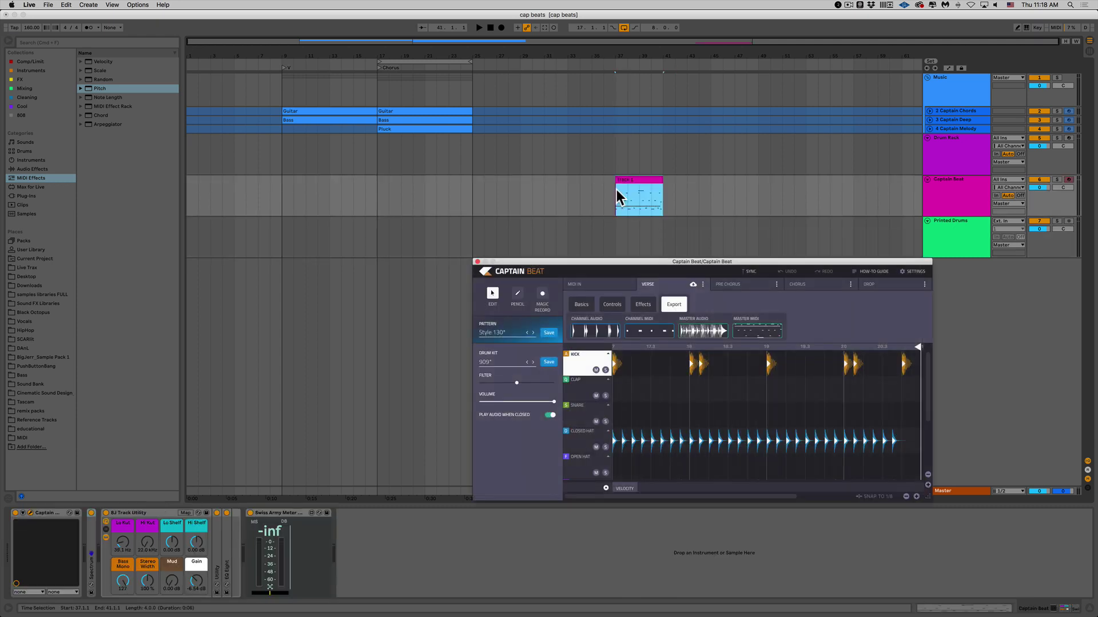
pyautogui.click(580, 286)
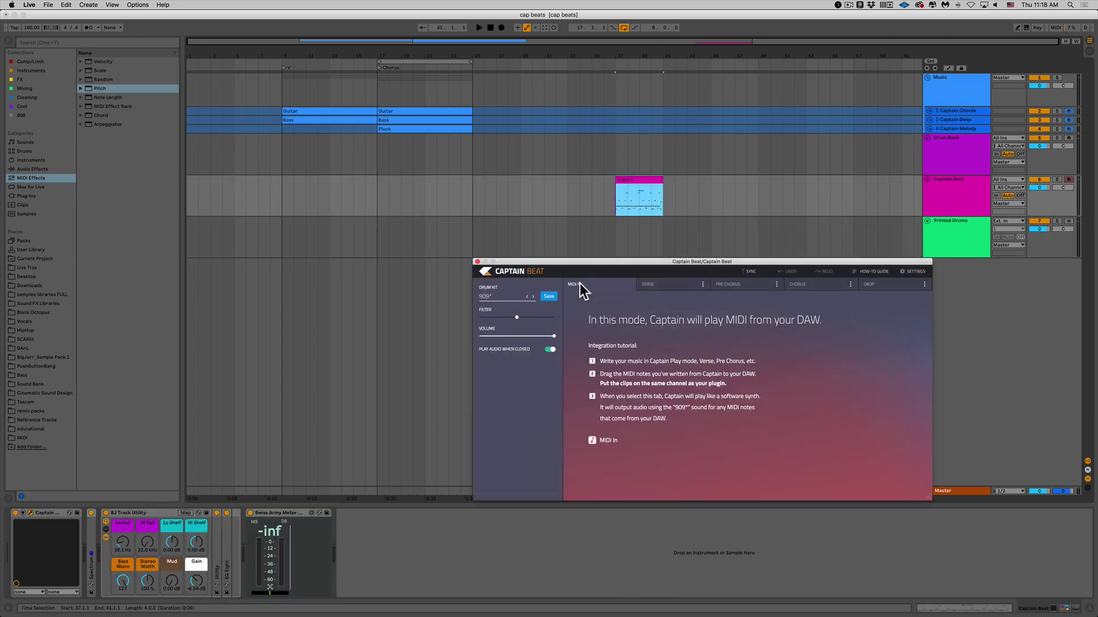
pyautogui.click(550, 350)
pyautogui.click(477, 262)
pyautogui.press('space')
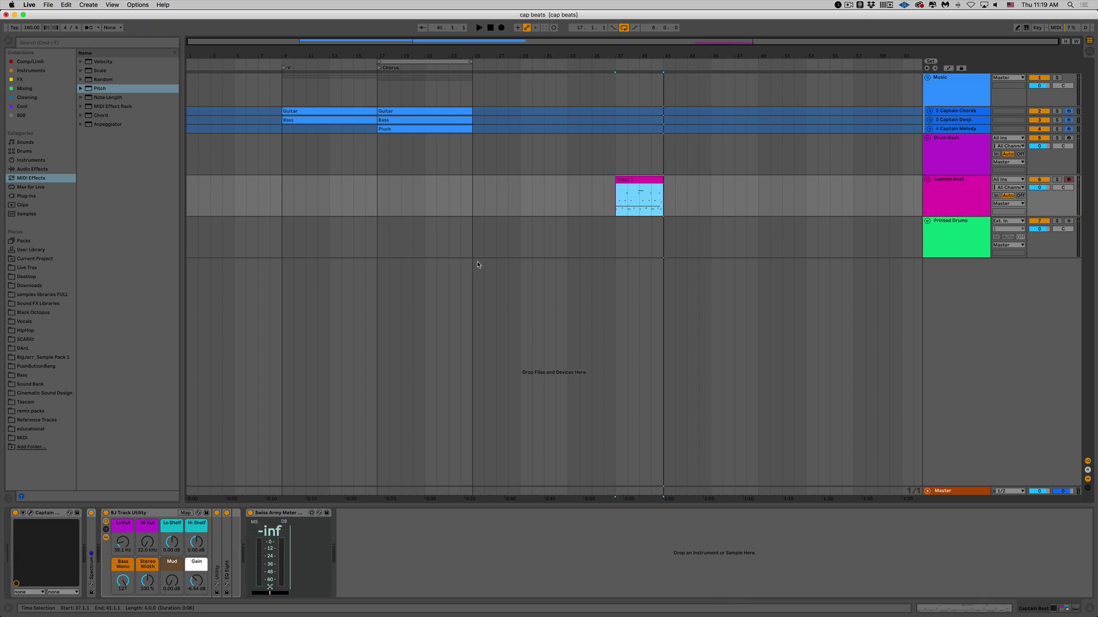
# Move the MIDI pattern clip to the Drum Rack track and play it through the DarkSide Funk Drums kit.
pyautogui.moveTo(633, 178); pyautogui.dragTo(636, 164)
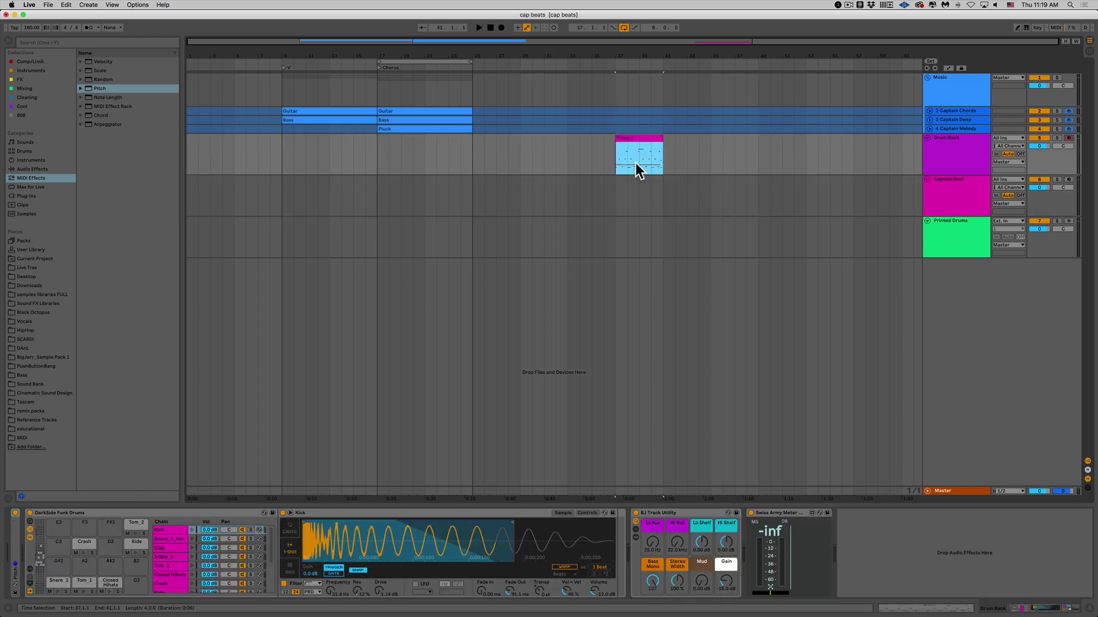
pyautogui.click(941, 155)
pyautogui.press('space')
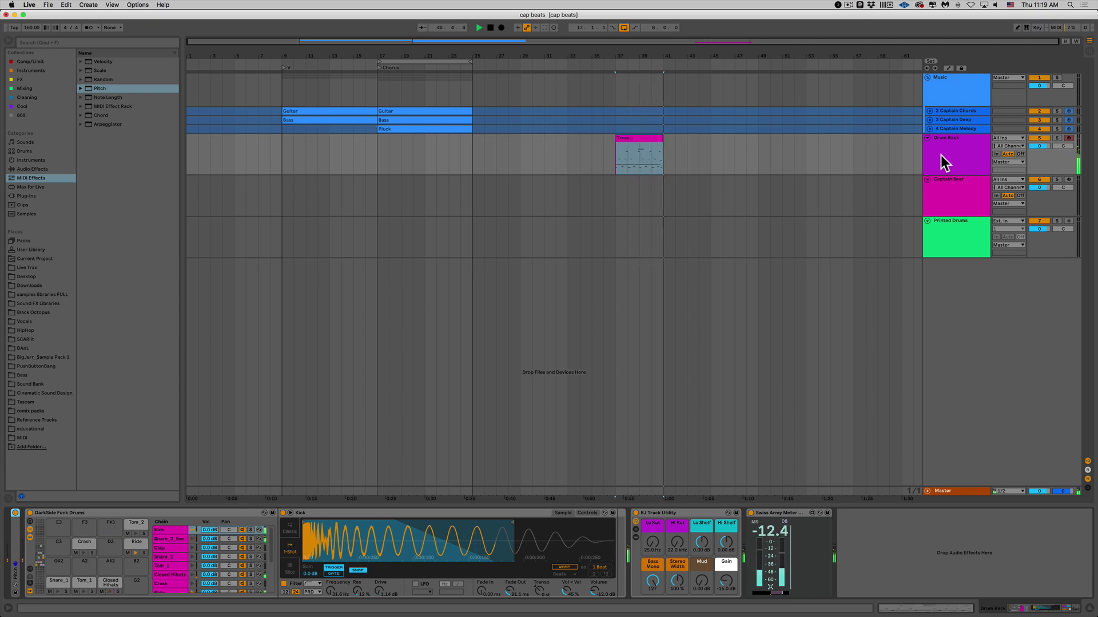
pyautogui.press('space')
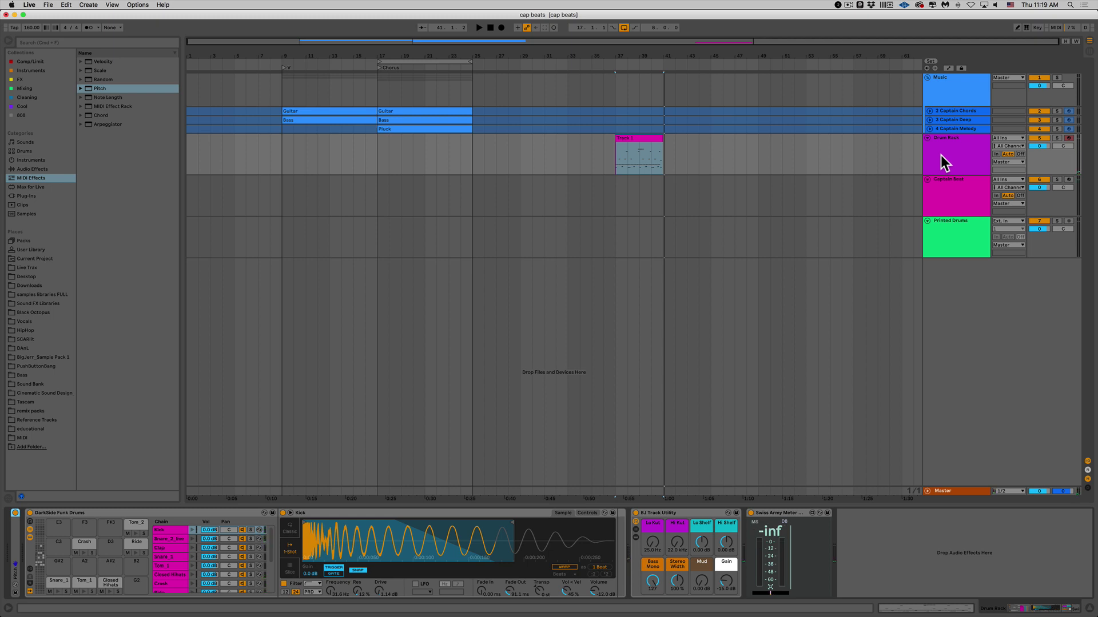